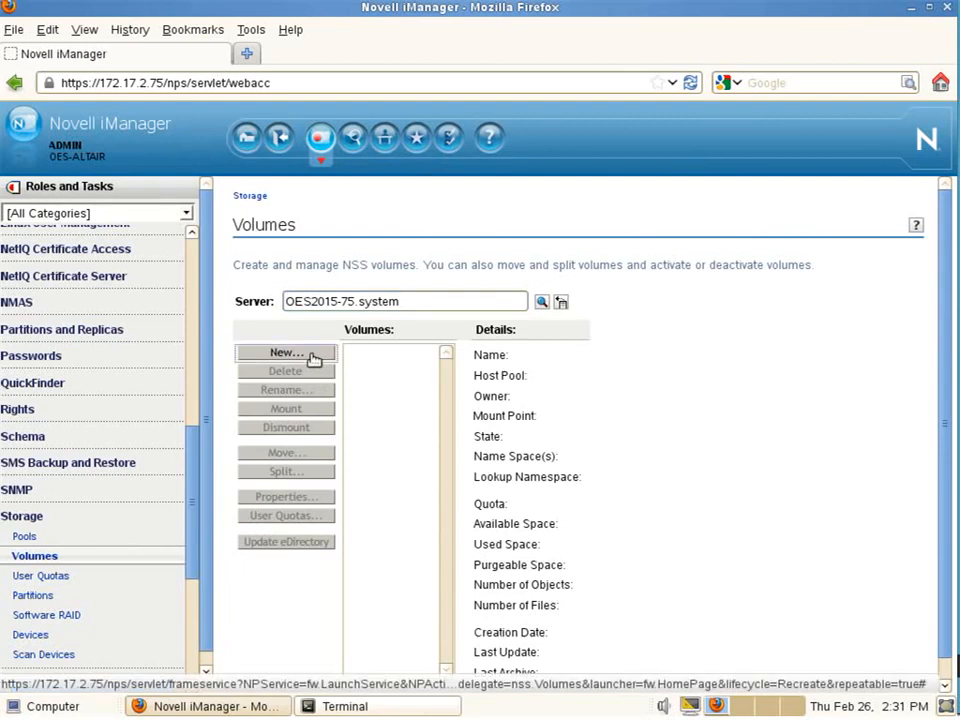
Step: Name the new volume DATA32, place it on POOL32, and continue to its attribute settings
type("DATA32")
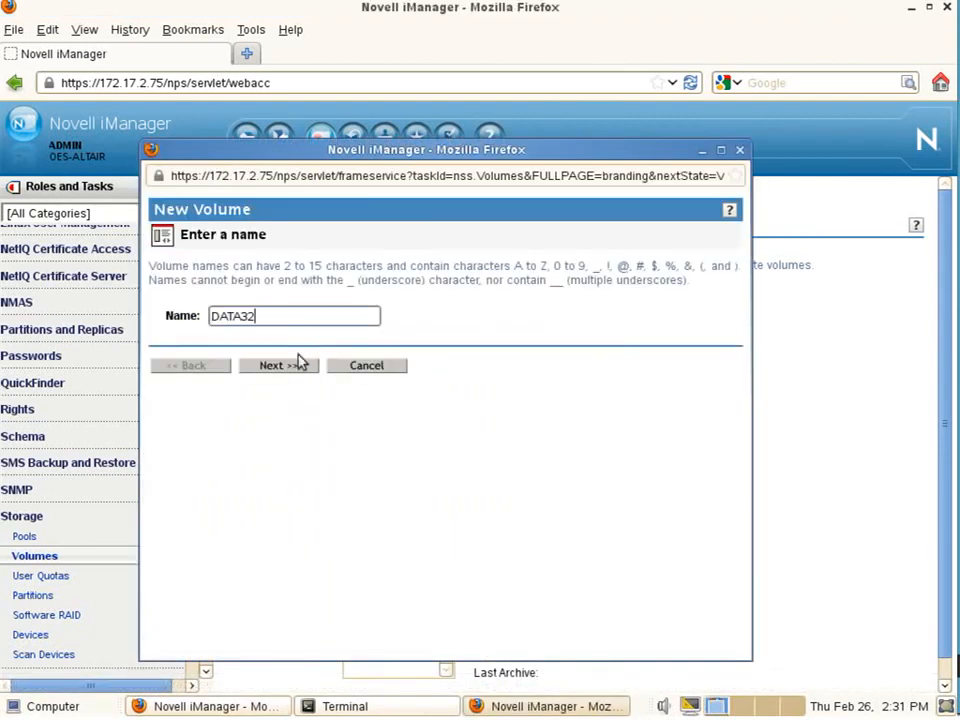
left_click(262, 367)
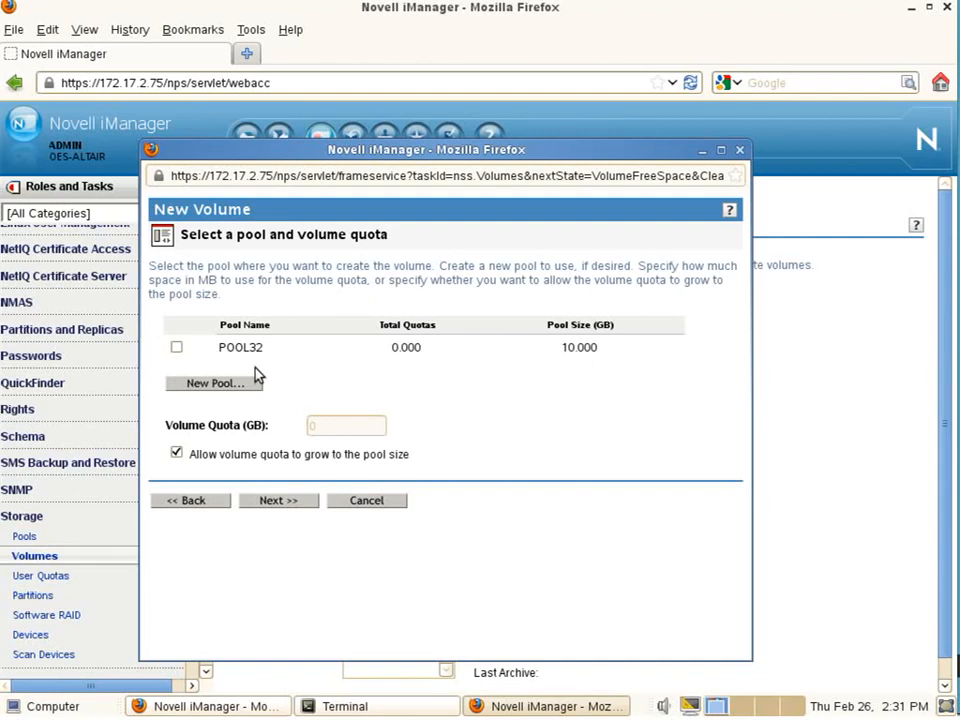
left_click(177, 348)
left_click(275, 501)
scroll(274, 560, "down", 3)
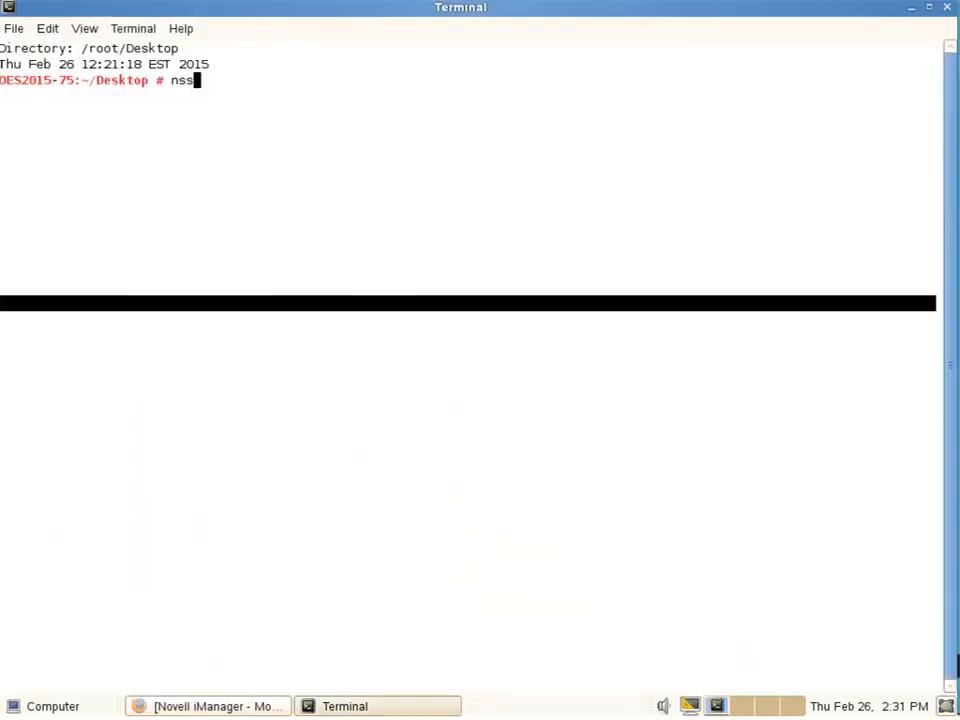
Step: Launch nssmu and open its list of pools
type("mu")
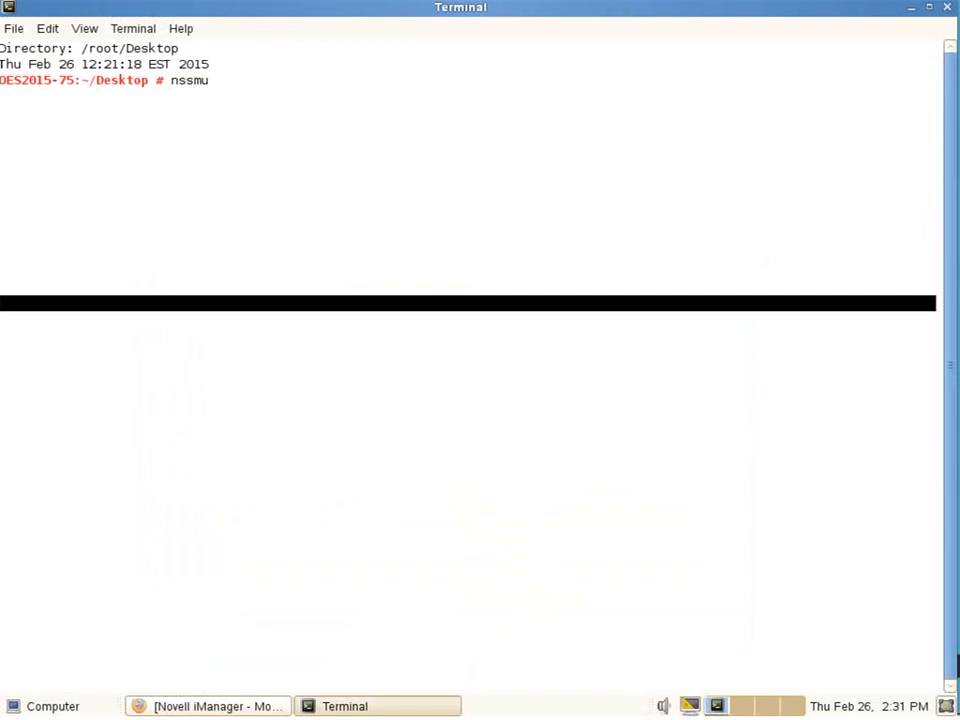
key("Return")
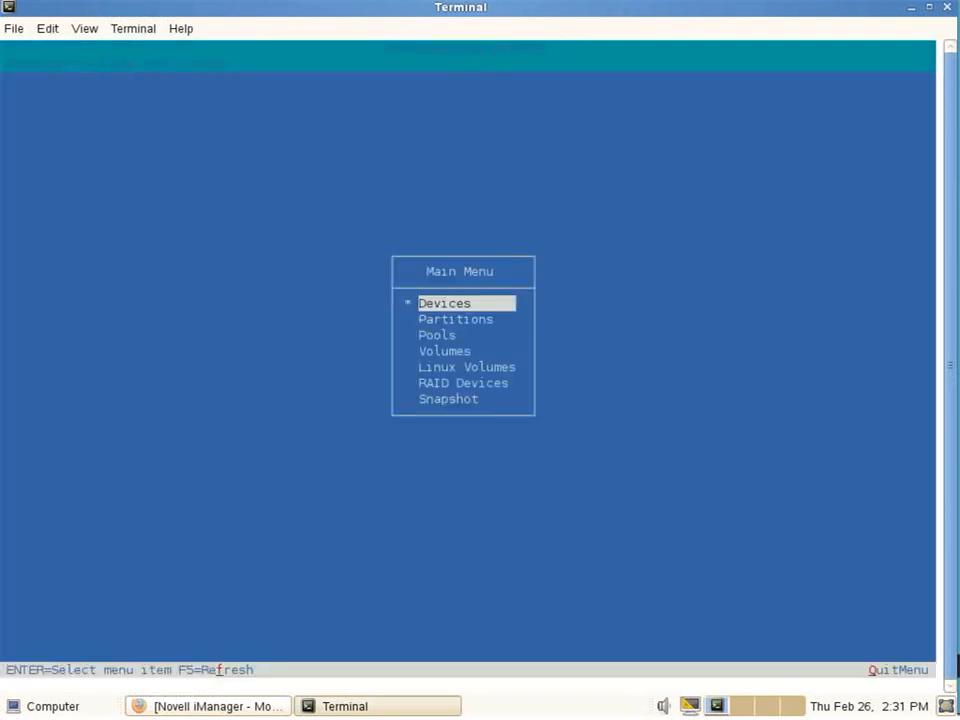
key("Down")
key("Down")
key("Return")
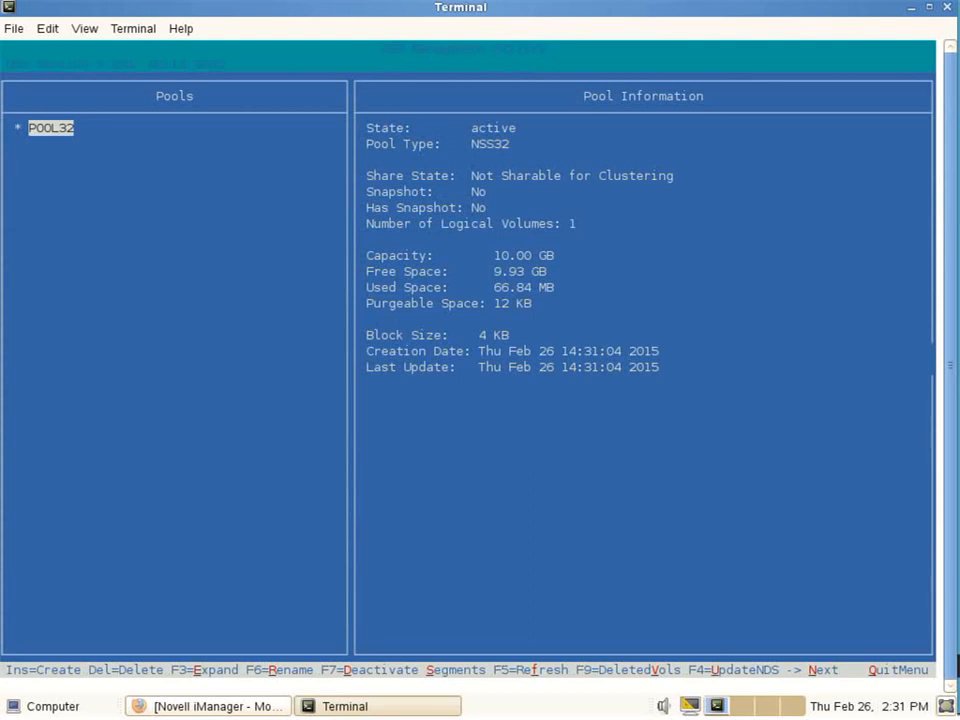
Step: Create NSS64 pool POOL64 using all 10 GB of device sdb
key("Insert")
key("Down")
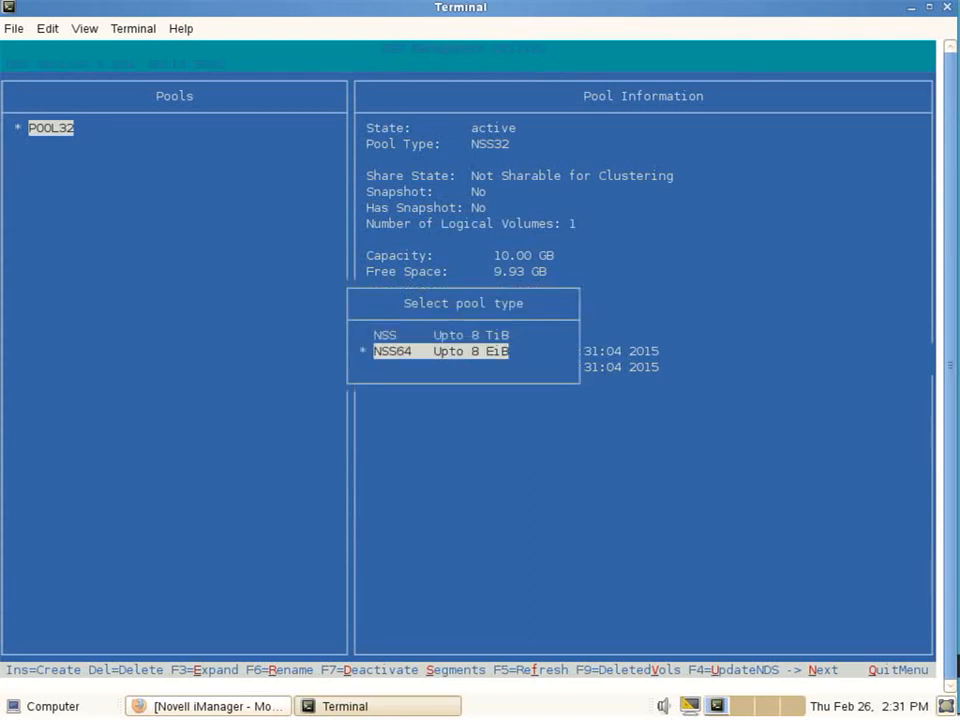
key("Return")
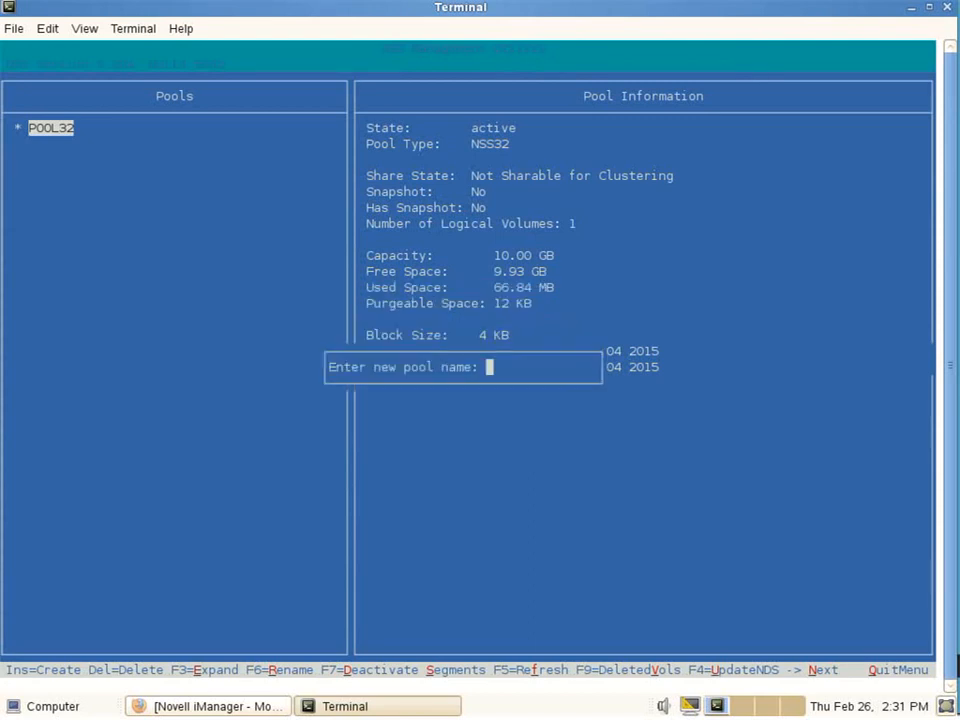
type("POOL64")
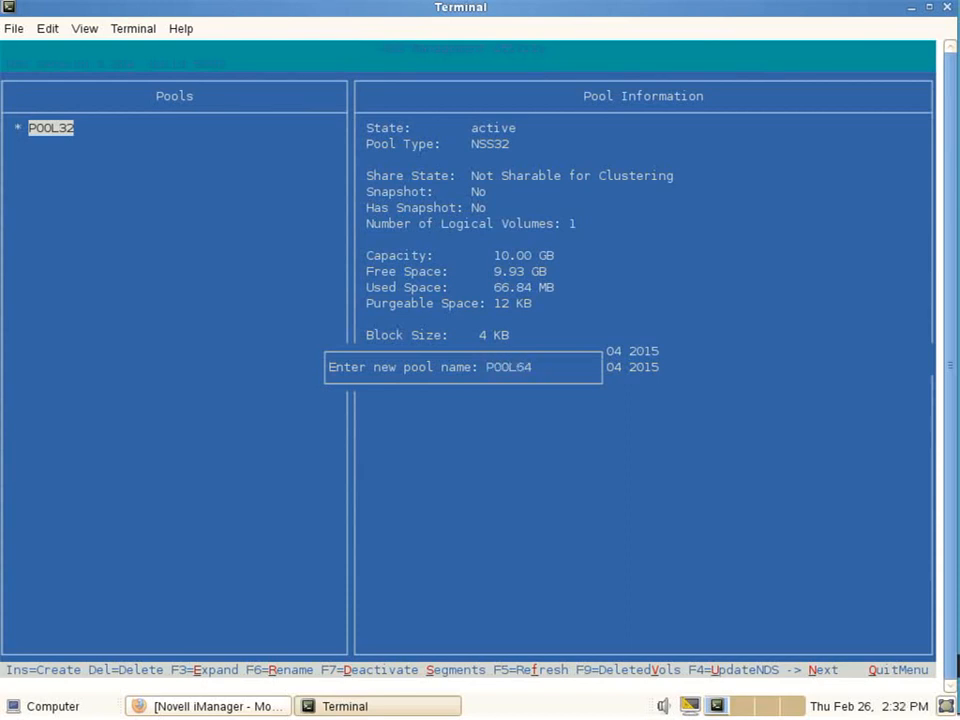
key("Return")
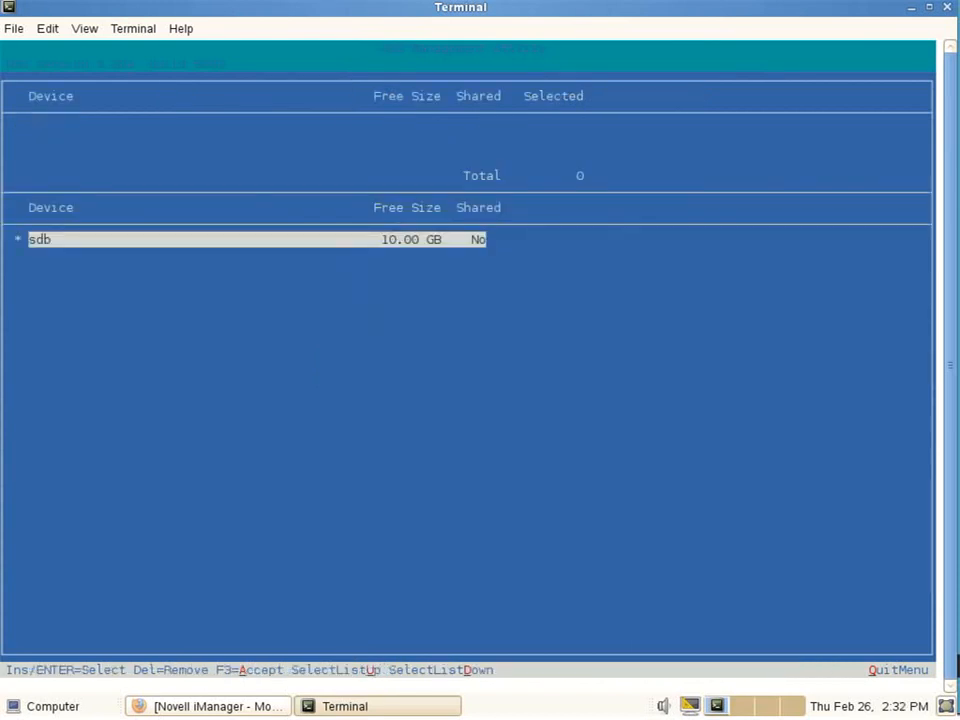
key("Return")
key("Return")
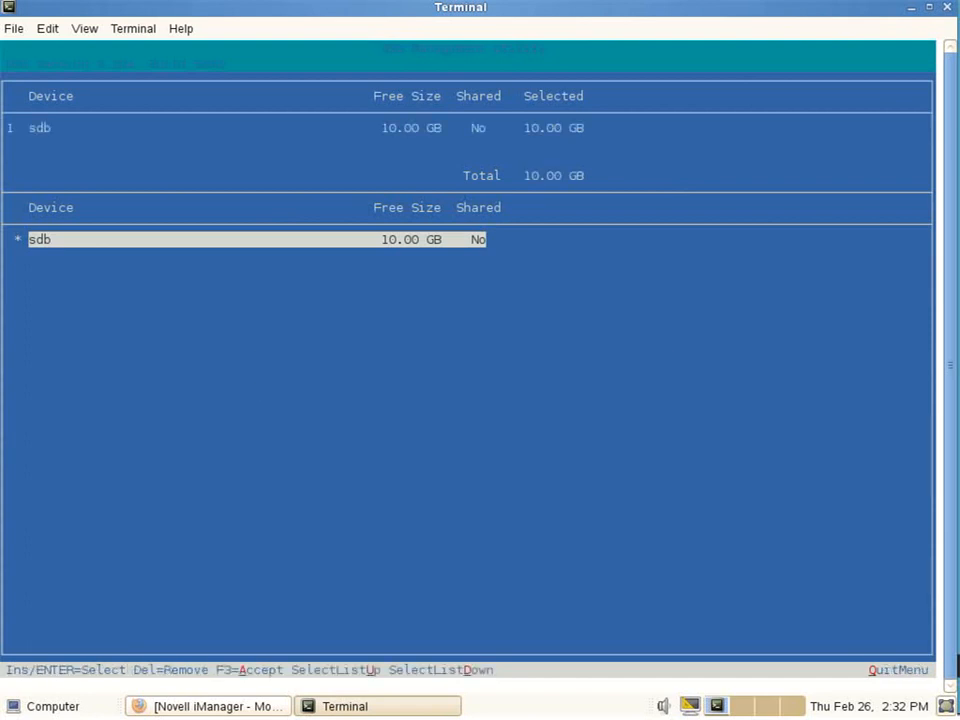
key("F3")
key("Escape")
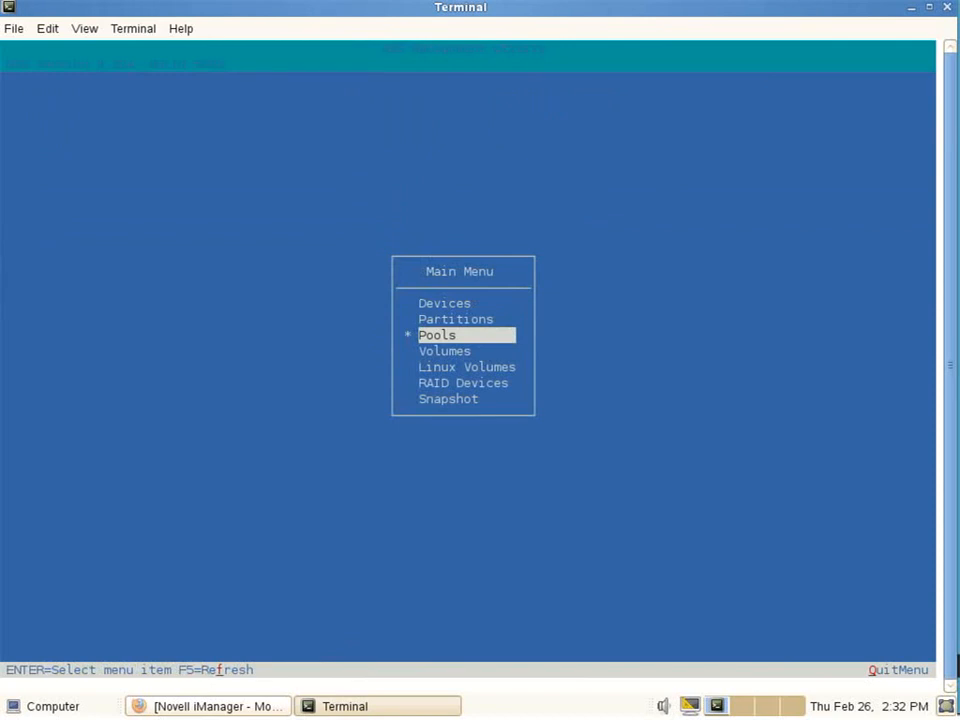
Step: Create volume DATA64 on POOL64, exit nssmu, and launch OES Install and Configuration
key("Down")
key("Return")
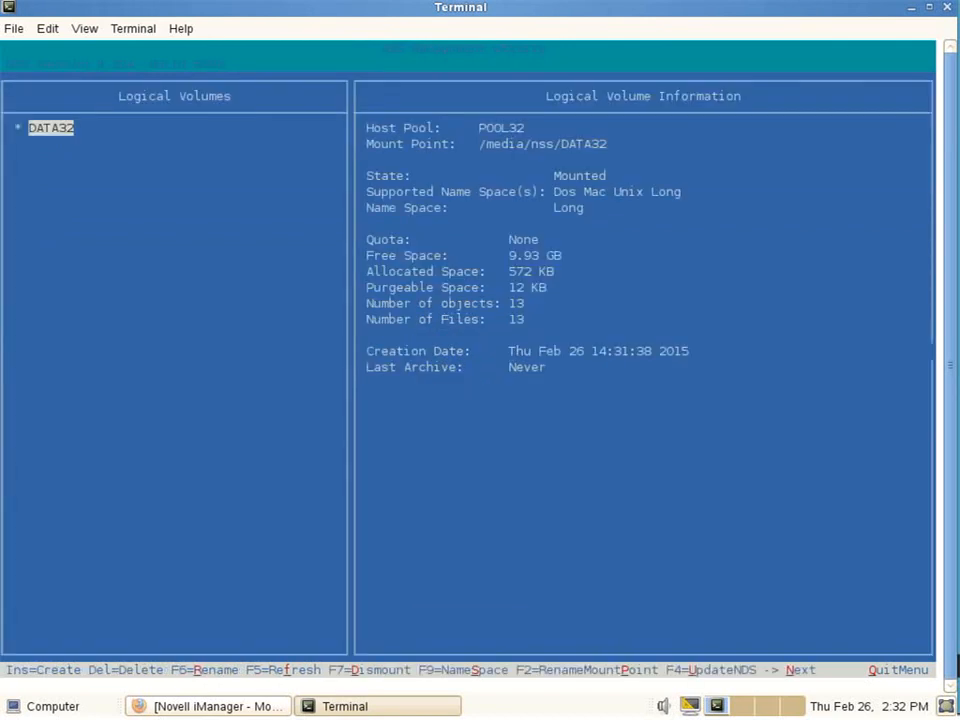
key("F6")
type("D")
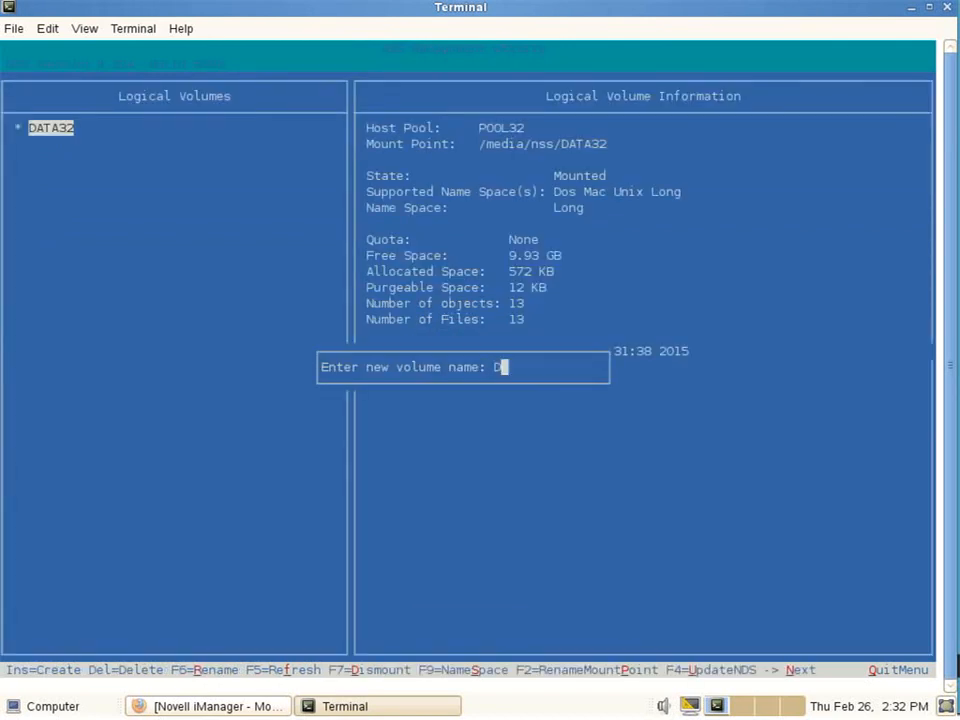
type("ATA64")
key("Return")
key("Down")
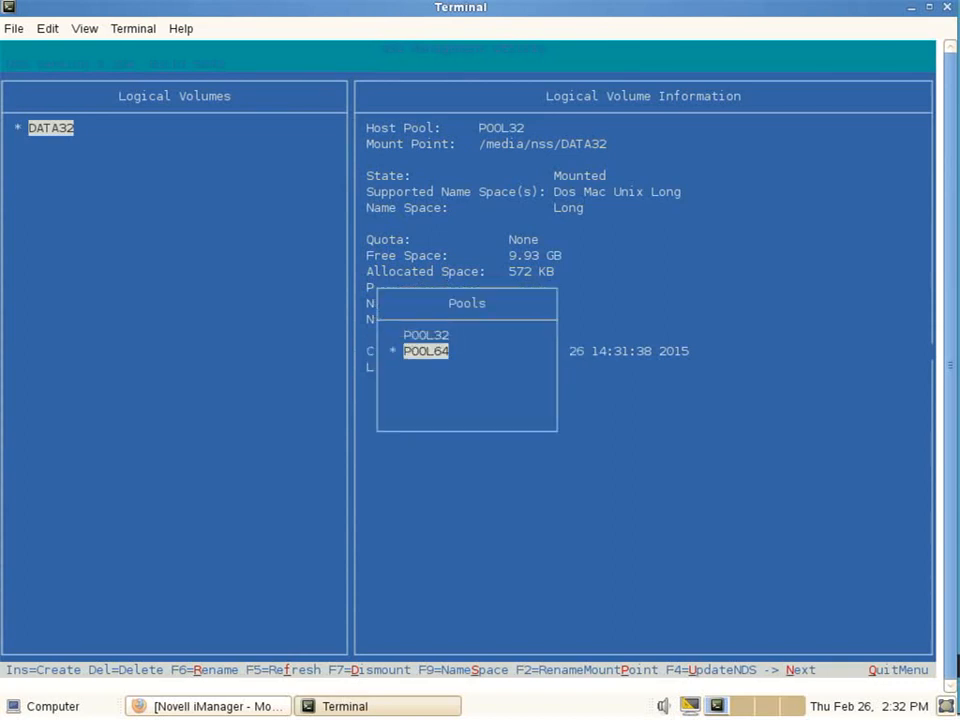
key("Return")
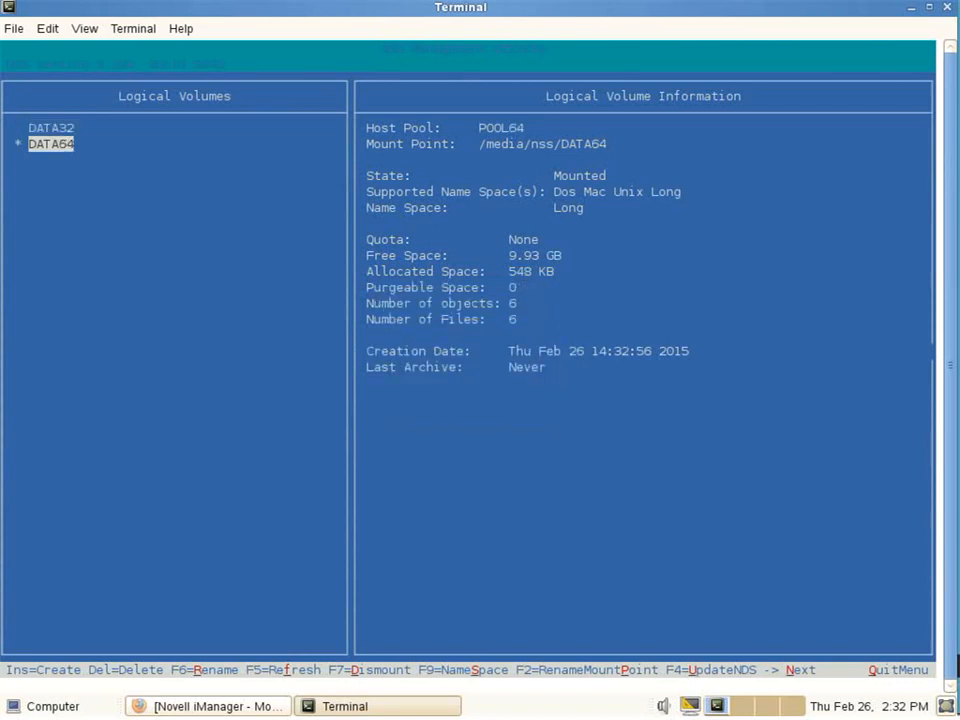
key("Escape")
key("Escape")
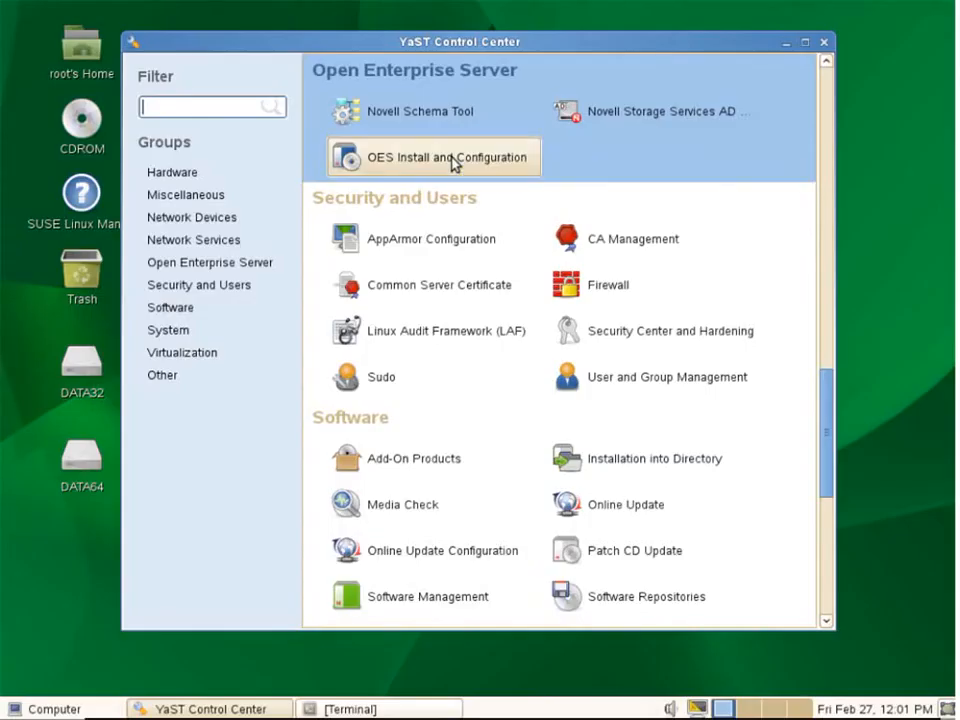
left_click(454, 163)
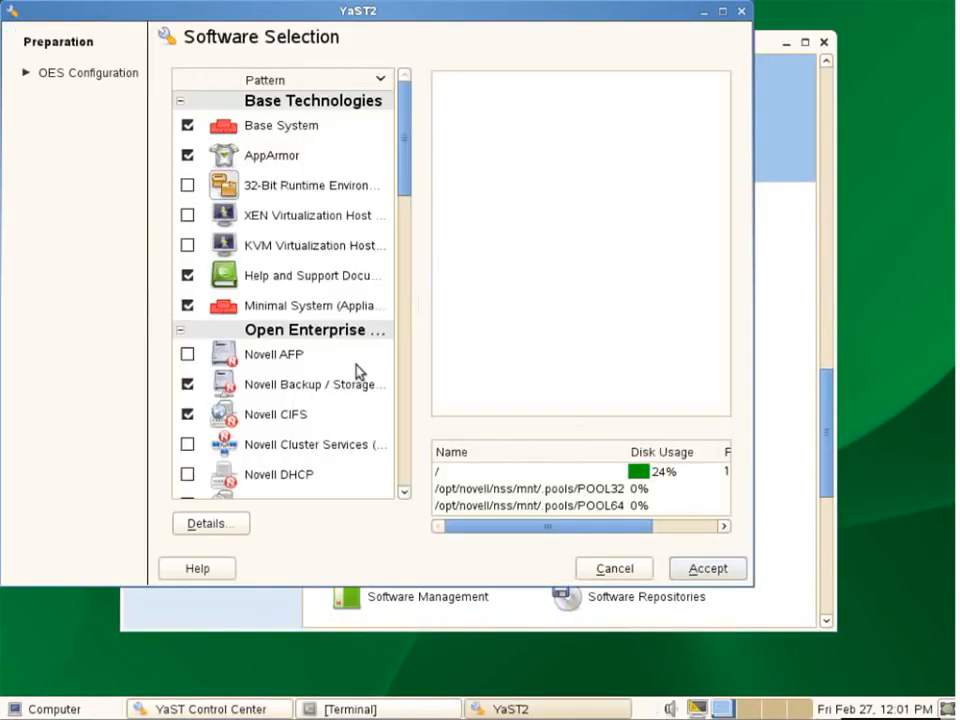
Step: Tick the Novell Storage Services AD Support pattern and accept it for installation
scroll(407, 476, "down", 5)
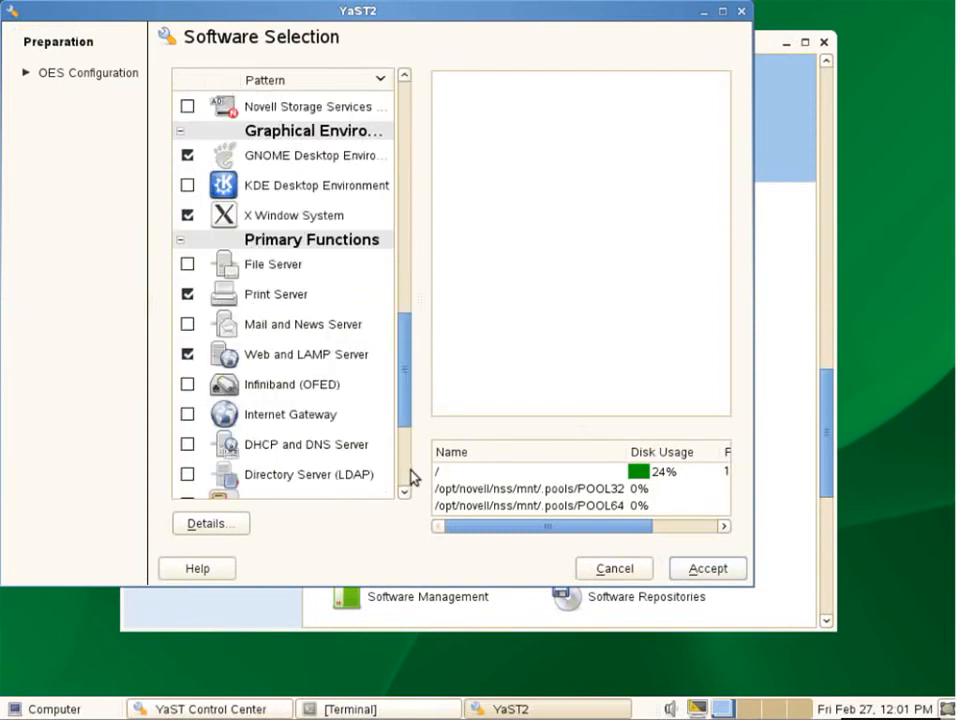
left_click(187, 106)
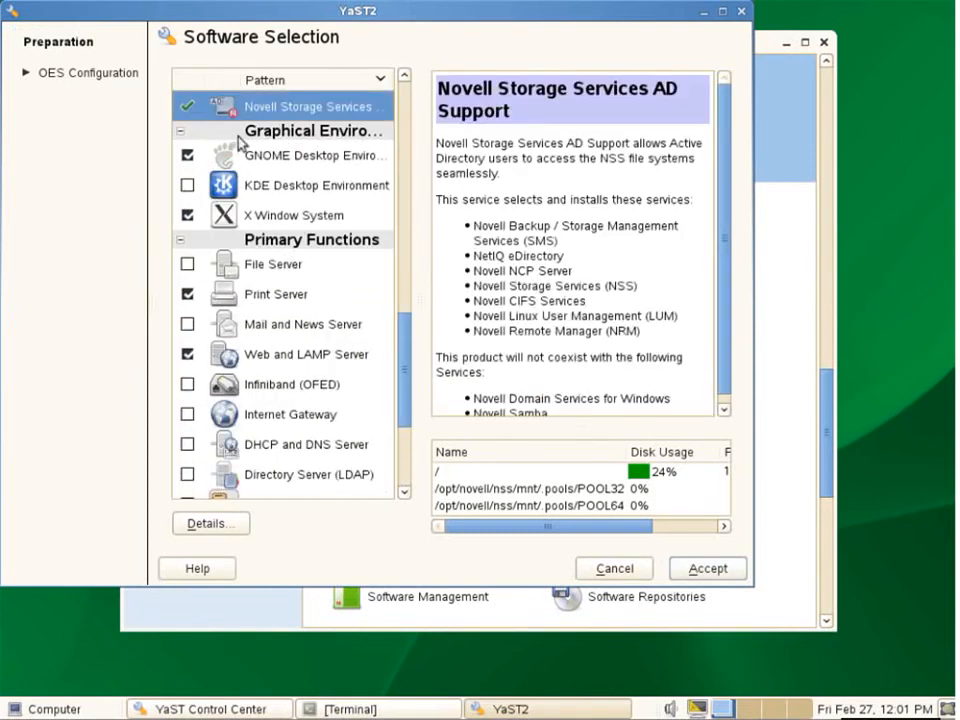
left_click(684, 568)
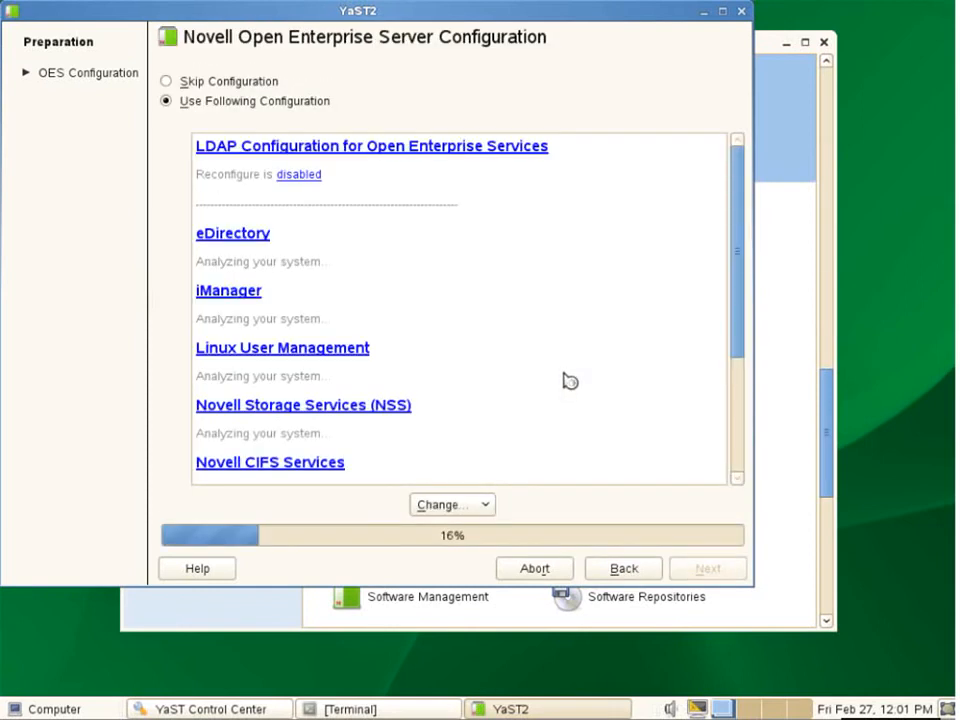
Step: Enter the AD administrator password in NSS AD Support settings for ALTAIRDEMO.COM, then save the configuration
left_click_drag(737, 286, 731, 493)
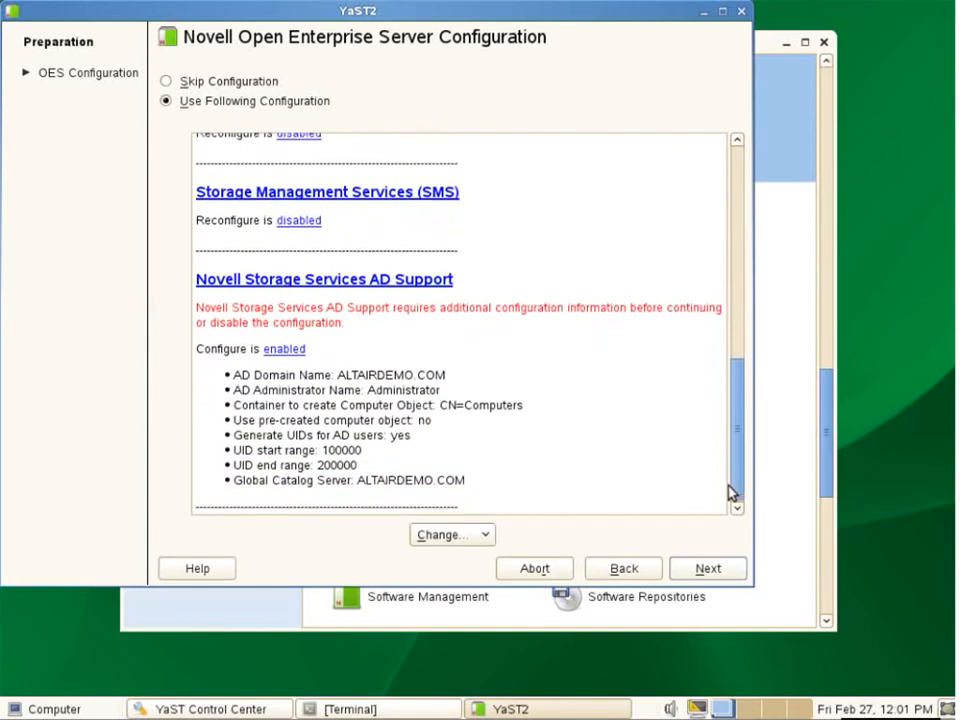
left_click(337, 282)
left_click(331, 238)
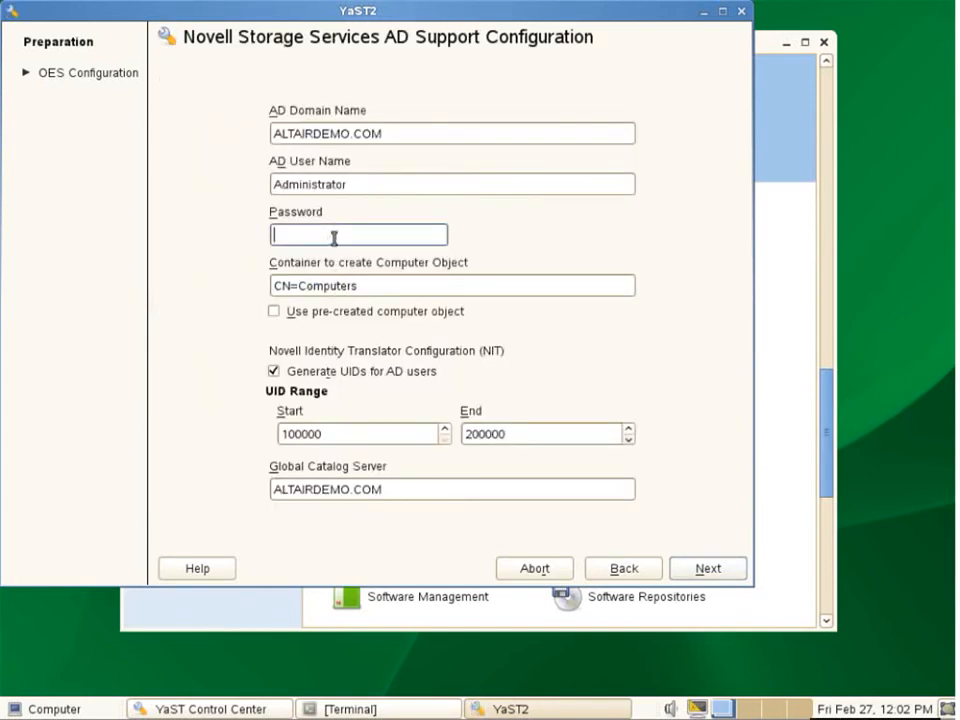
type("******")
left_click(711, 572)
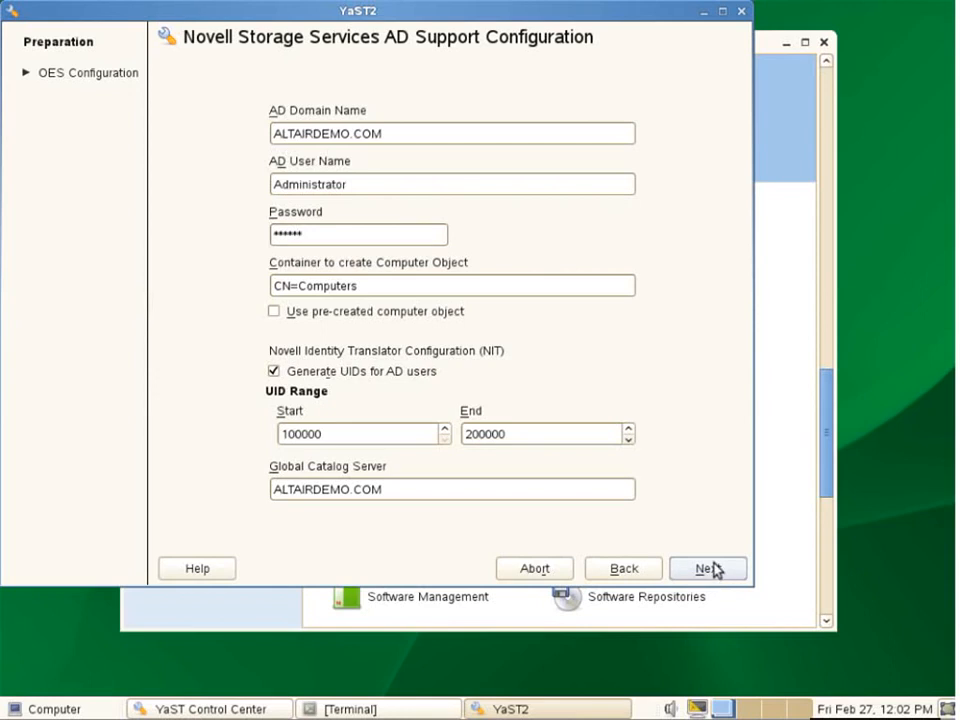
left_click(728, 574)
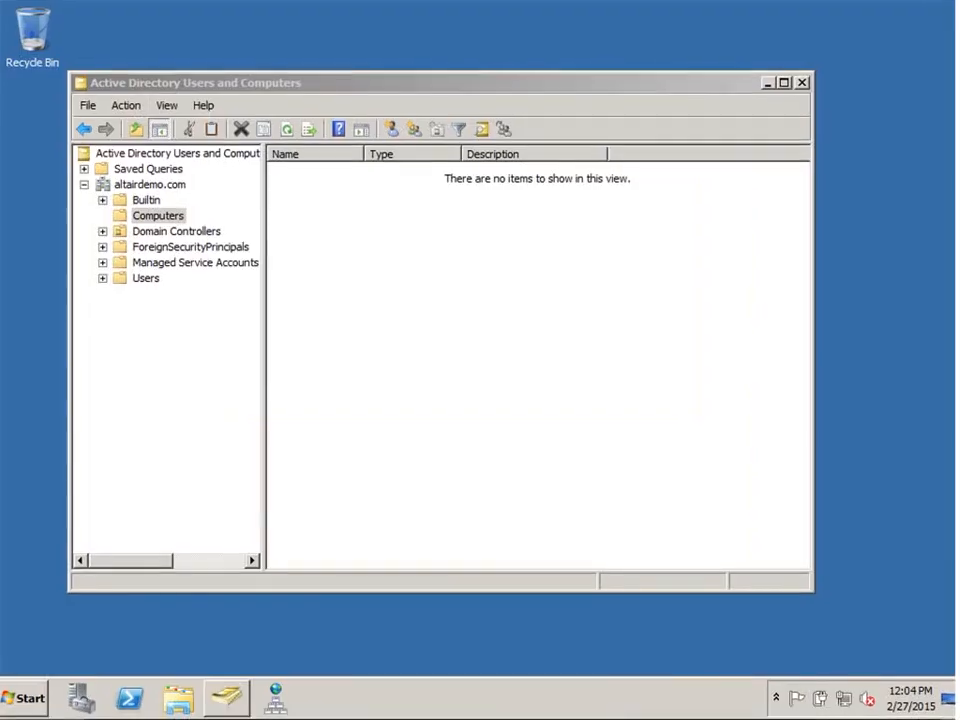
Step: Refresh the Computers container and open the properties of computer object oes2015-220
left_click(130, 108)
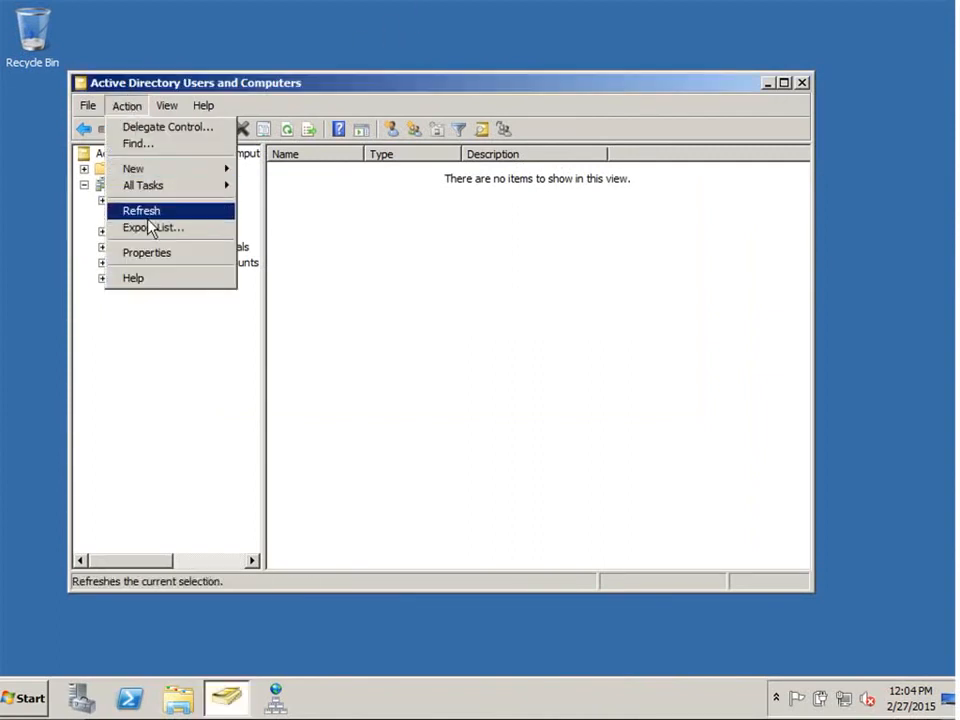
left_click(122, 214)
left_click(310, 176)
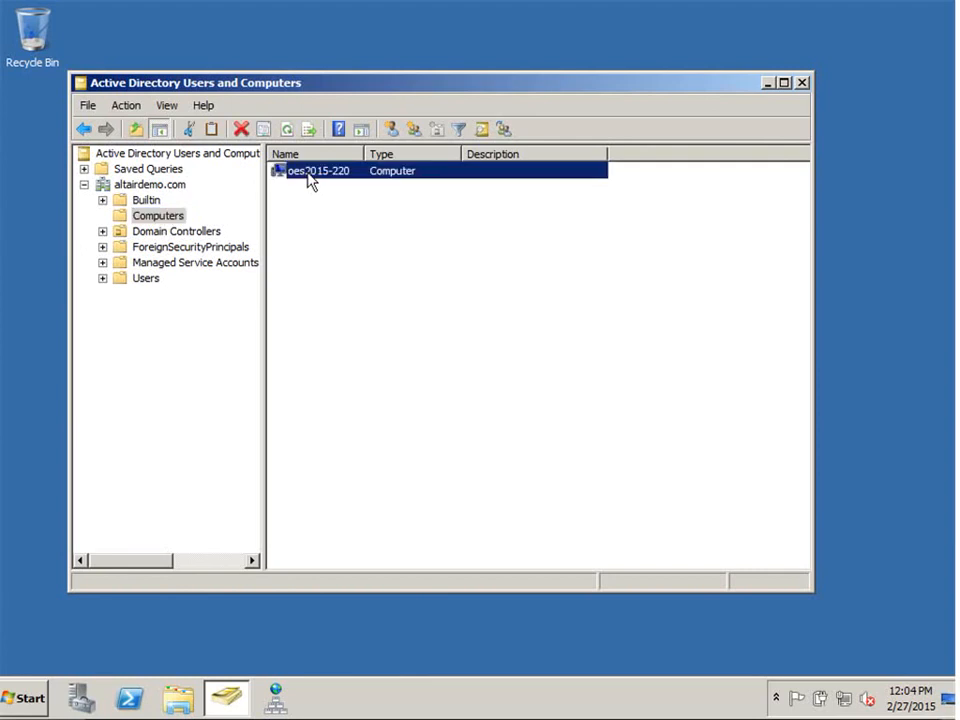
right_click(310, 176)
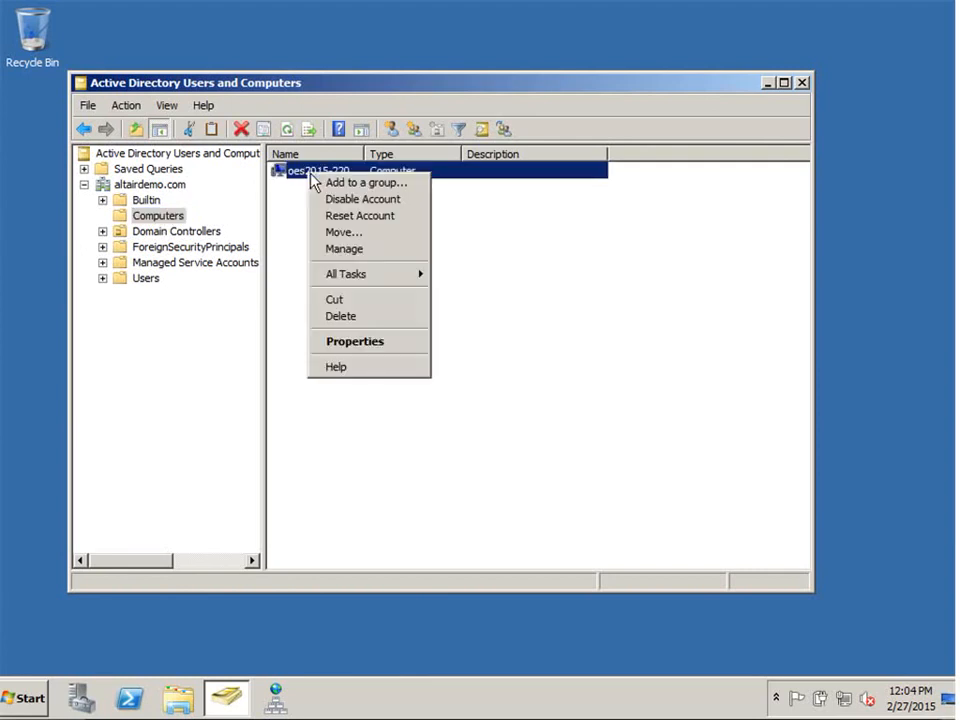
left_click(366, 340)
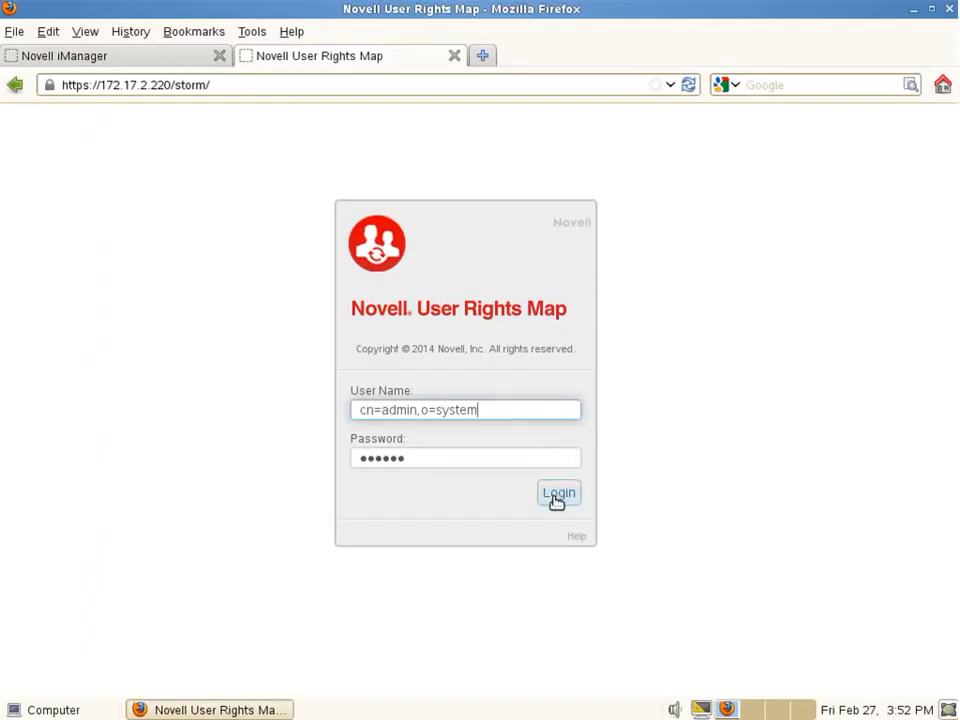
Step: Log in to User Rights Map, open Map Users, and start Connect to Active Directory
left_click(556, 495)
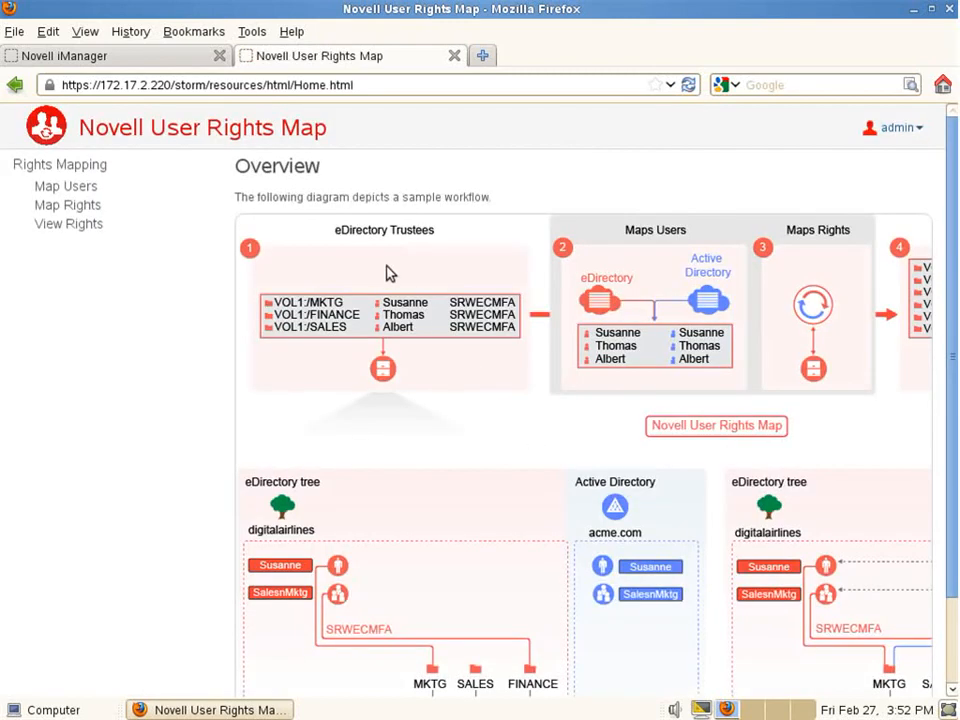
left_click(92, 191)
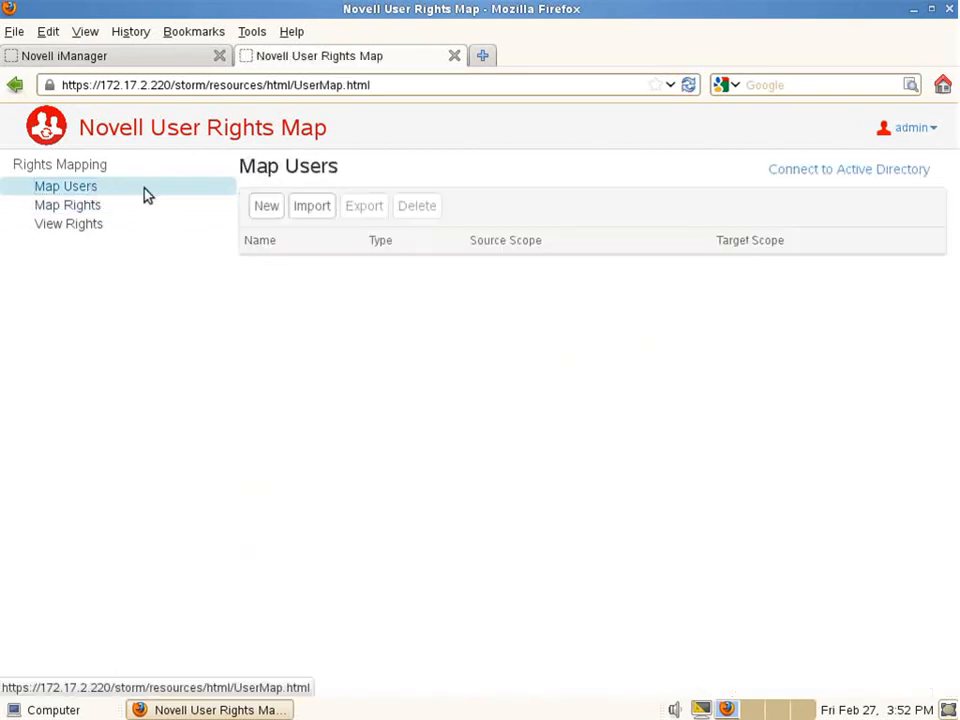
left_click(265, 206)
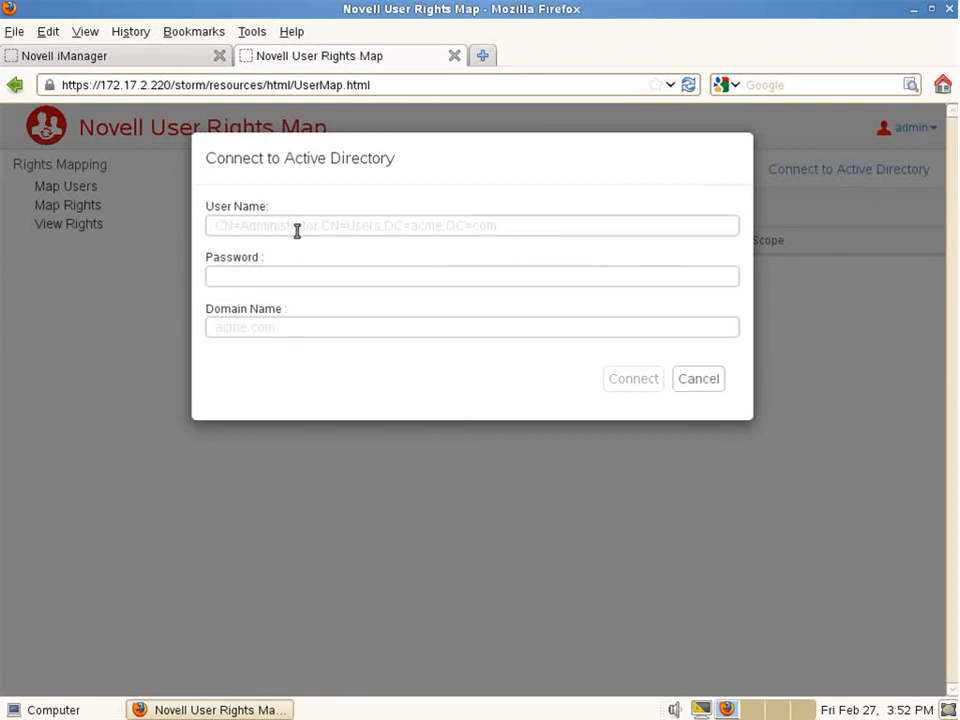
Step: Connect to domain altairdemo.com using the administrator DN and the account password
left_click(235, 229)
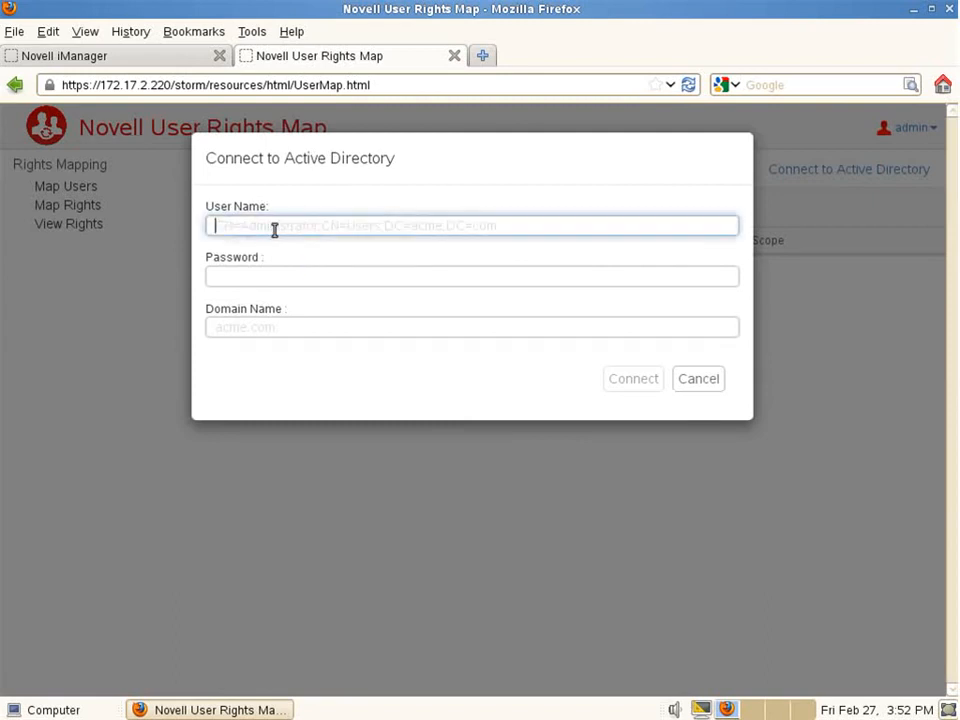
type("cn=ad")
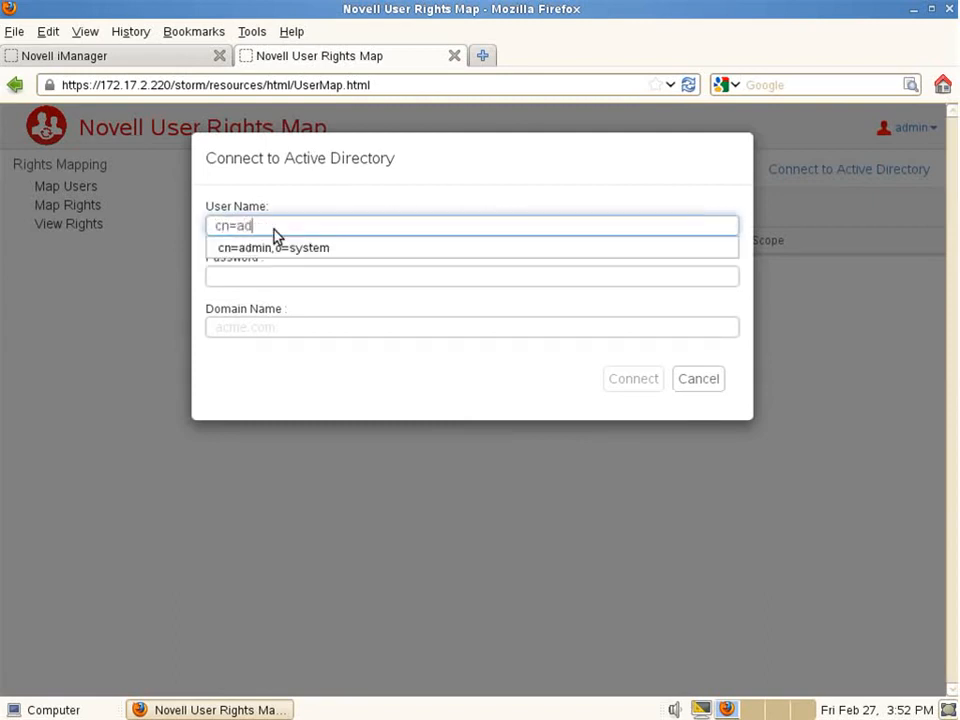
type("ministrator,cn=users,dc=altairdemo,dc=com")
key("Tab")
type("novell")
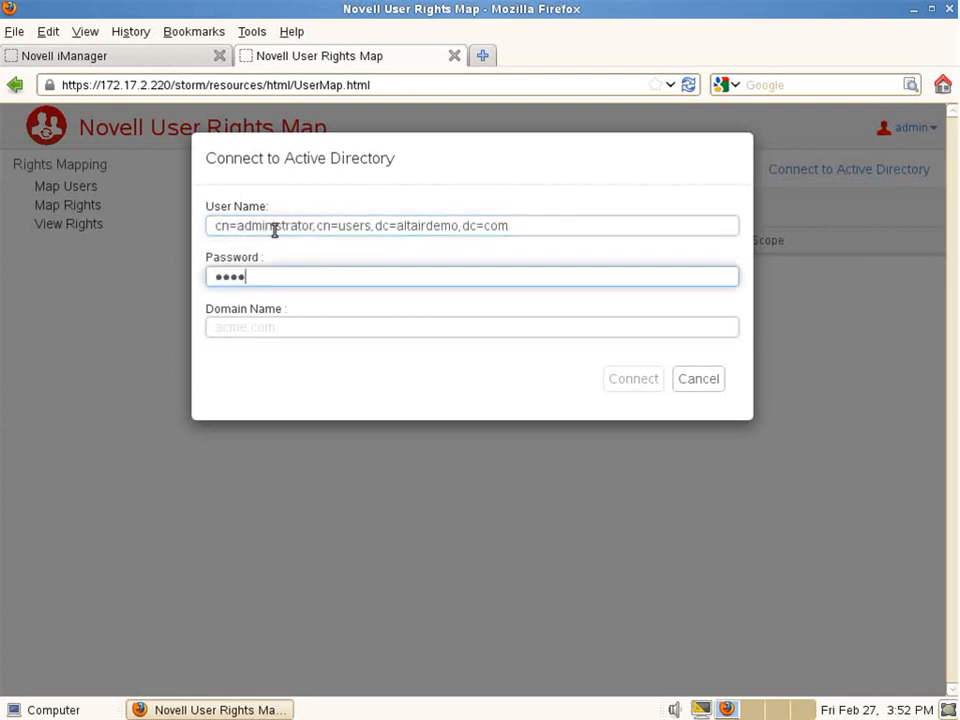
key("Tab")
type("altairdemo.com")
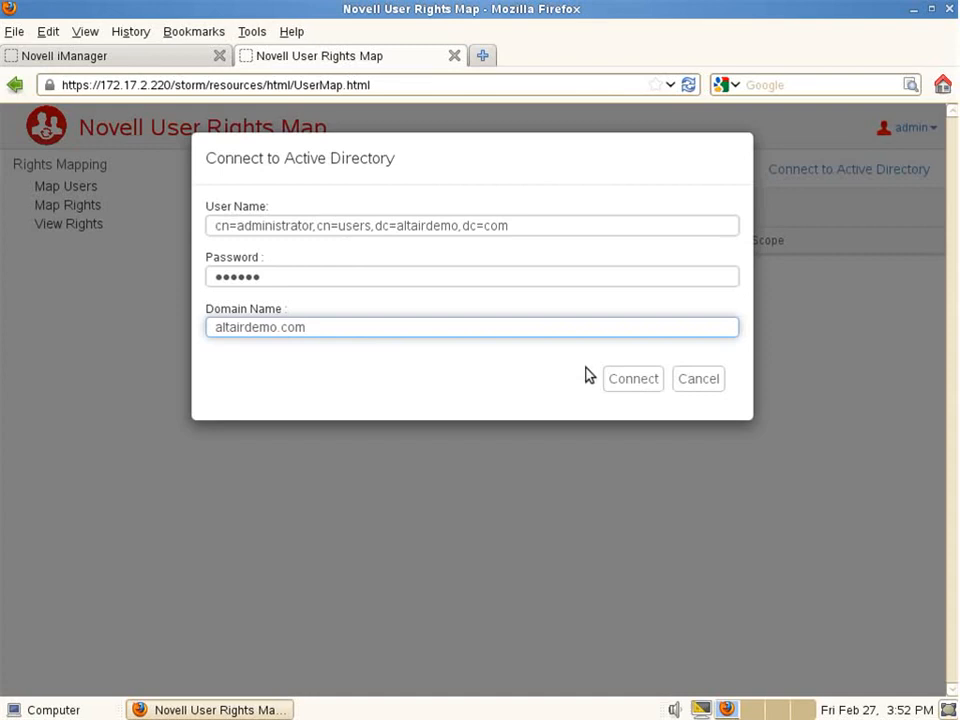
left_click(633, 379)
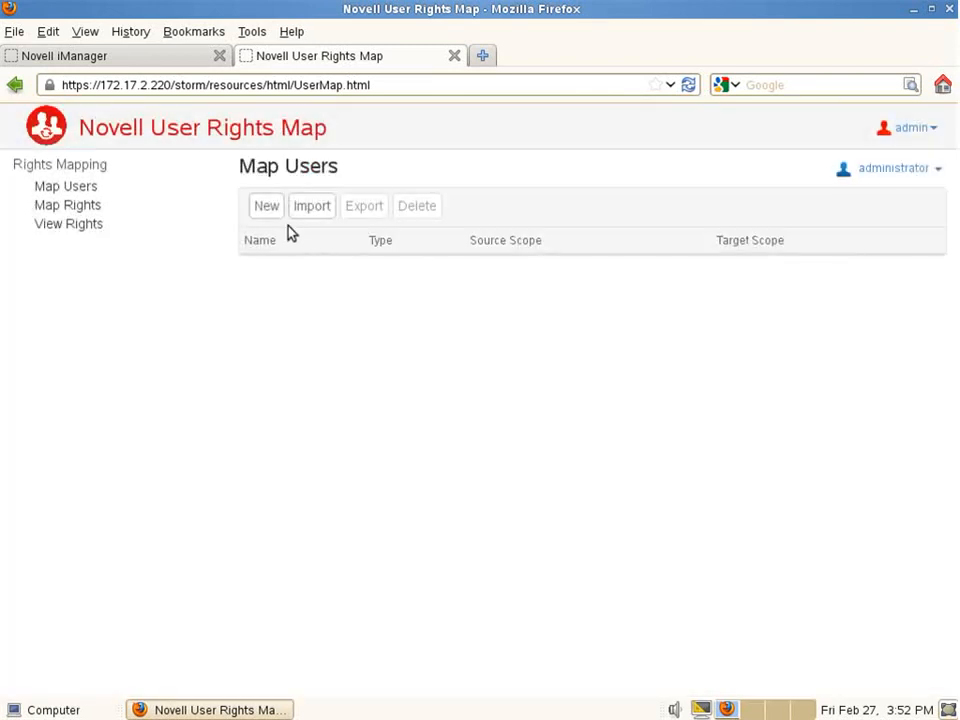
Step: Propose a new User to User map with Search Subtree enabled for source and target
left_click(268, 207)
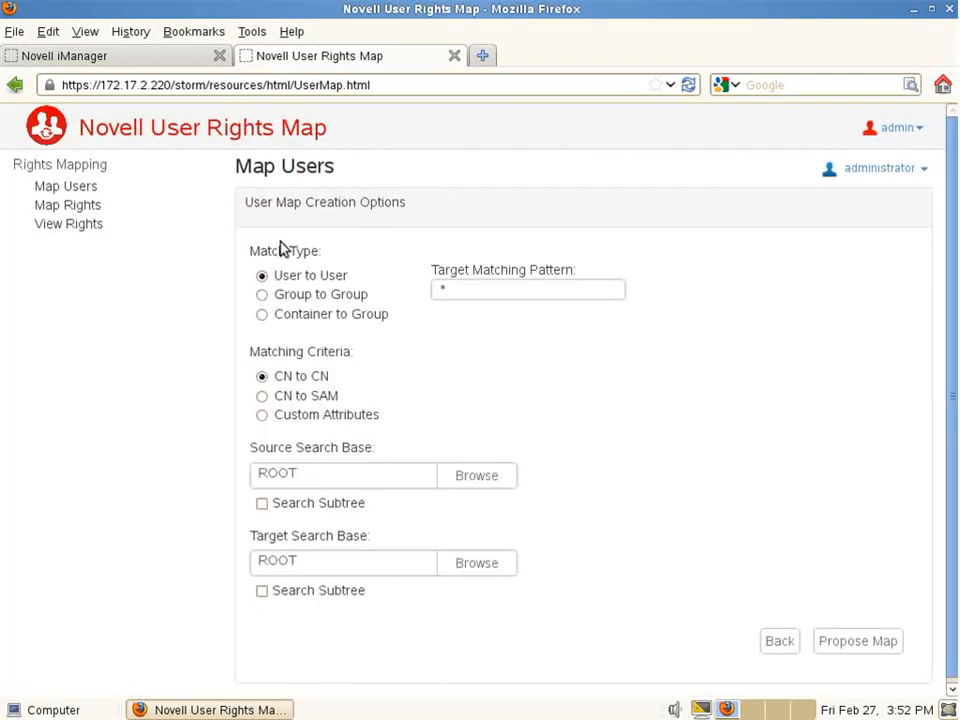
left_click(262, 504)
left_click(262, 591)
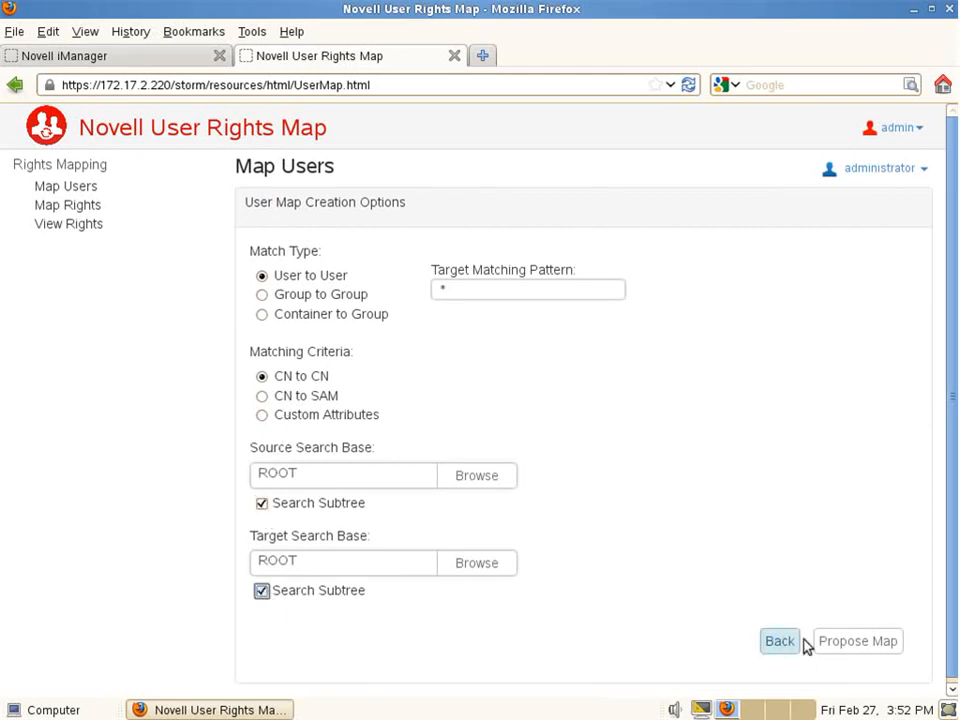
left_click(838, 643)
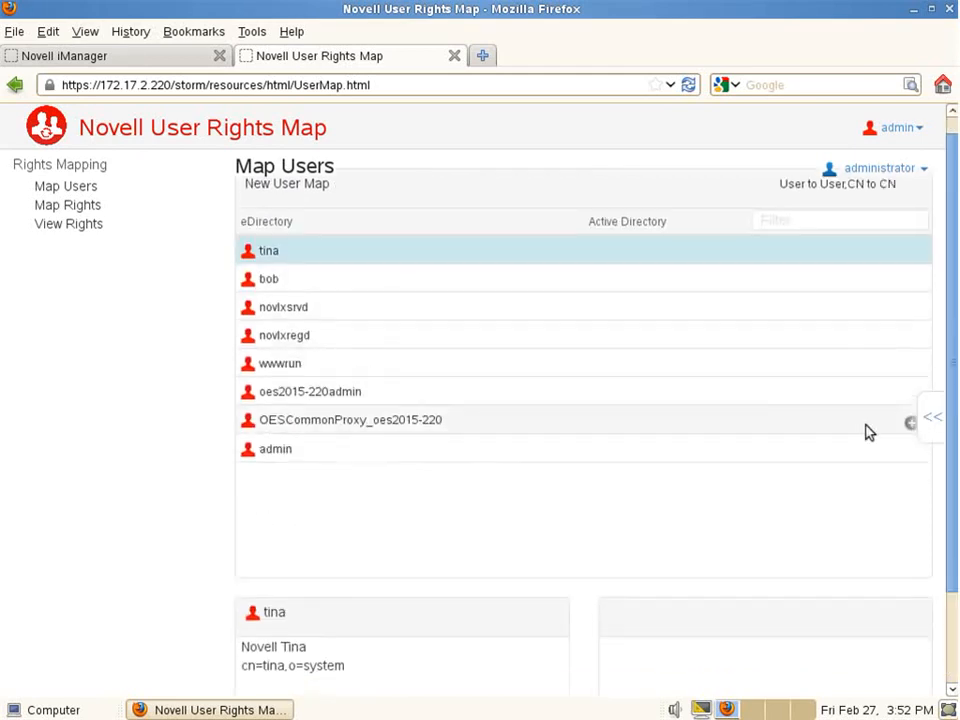
Step: Match the three eDirectory users, including admin, to their Active Directory accounts
left_click(930, 416)
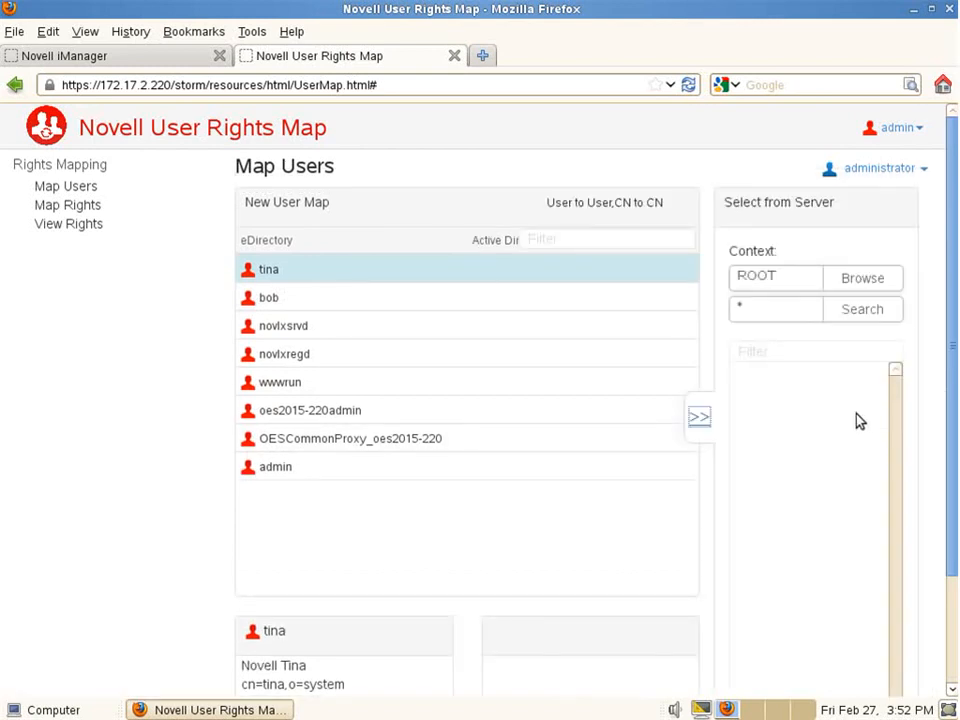
left_click(862, 310)
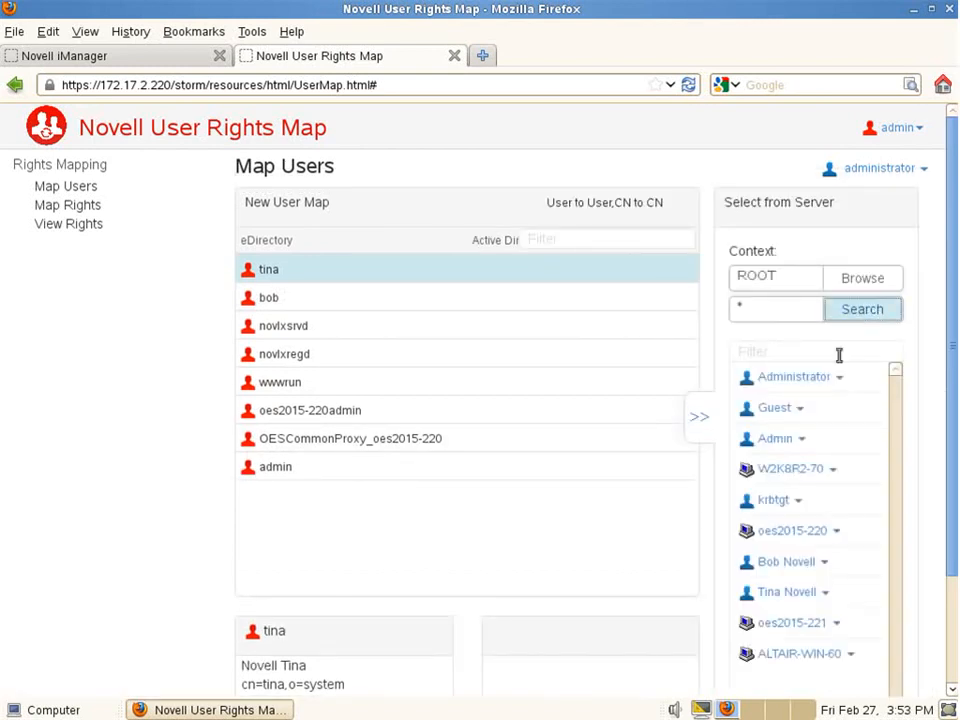
scroll(777, 493, "down", 2)
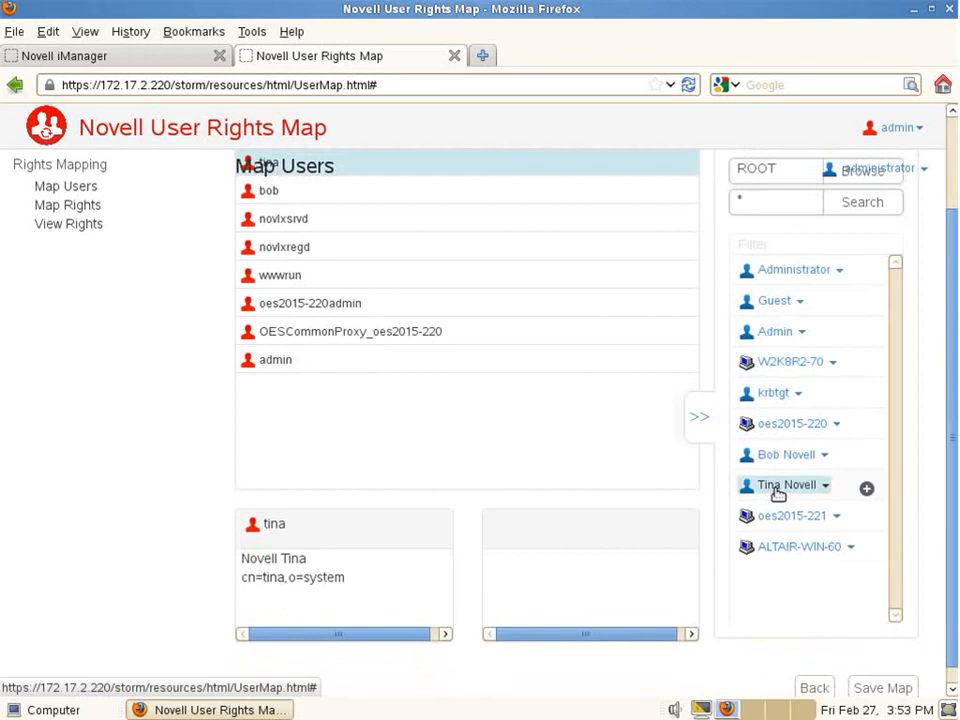
left_click(866, 489)
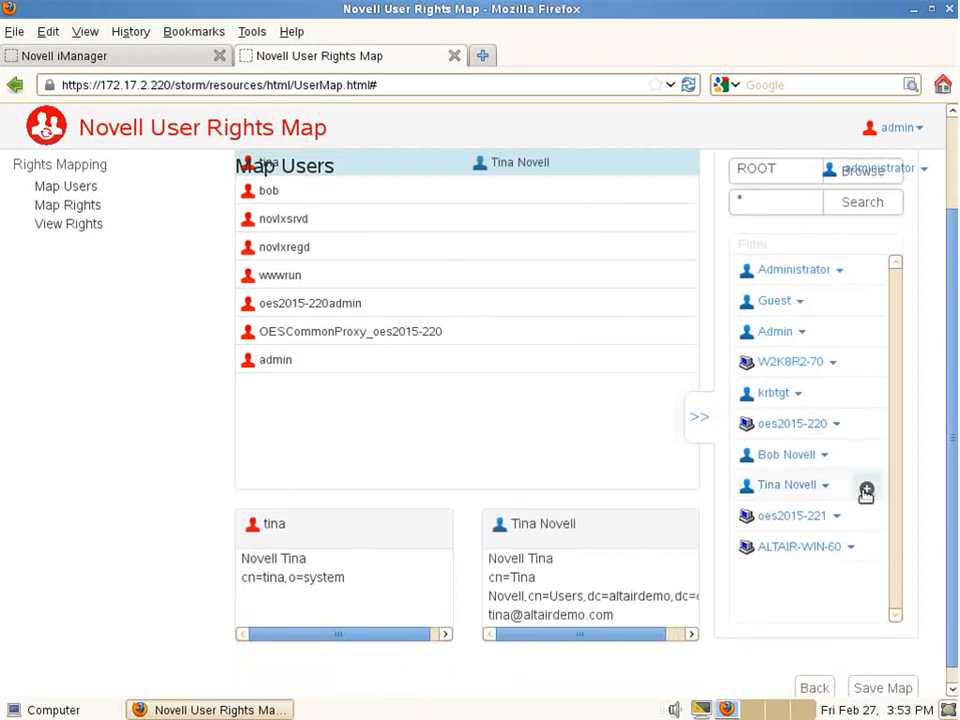
left_click(287, 196)
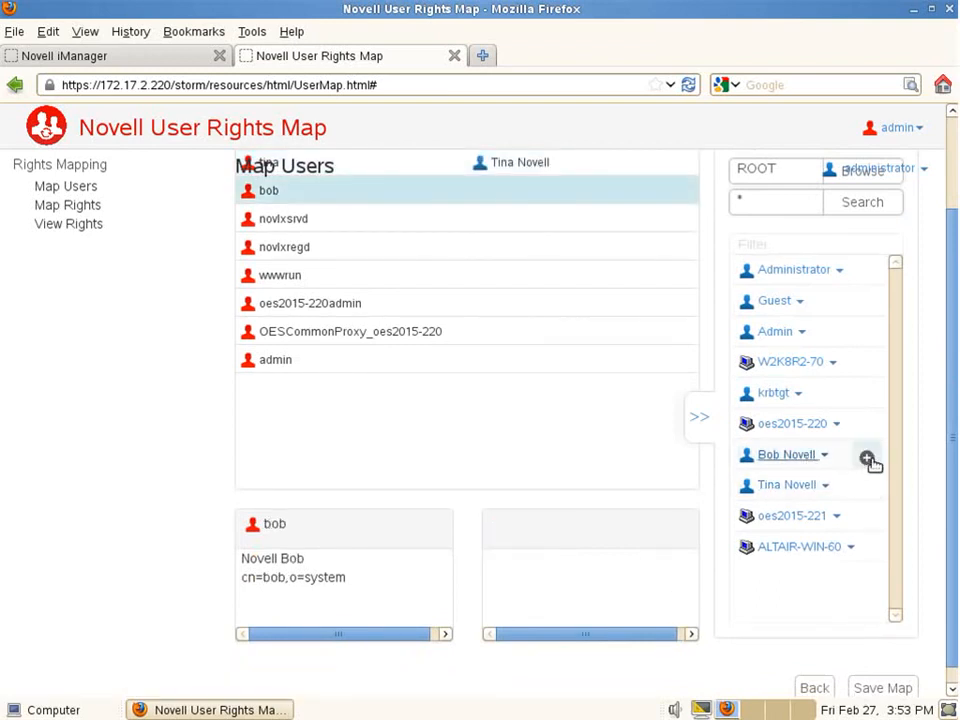
left_click(867, 457)
left_click(310, 367)
left_click(866, 333)
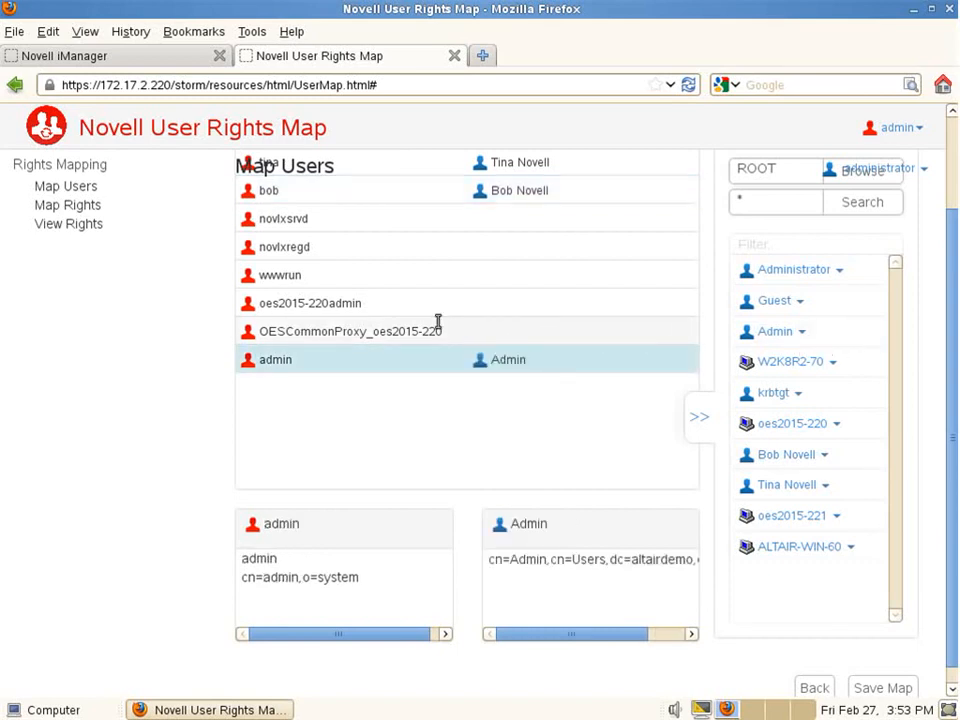
Step: Save the user map under the name AltairDemo
left_click(860, 687)
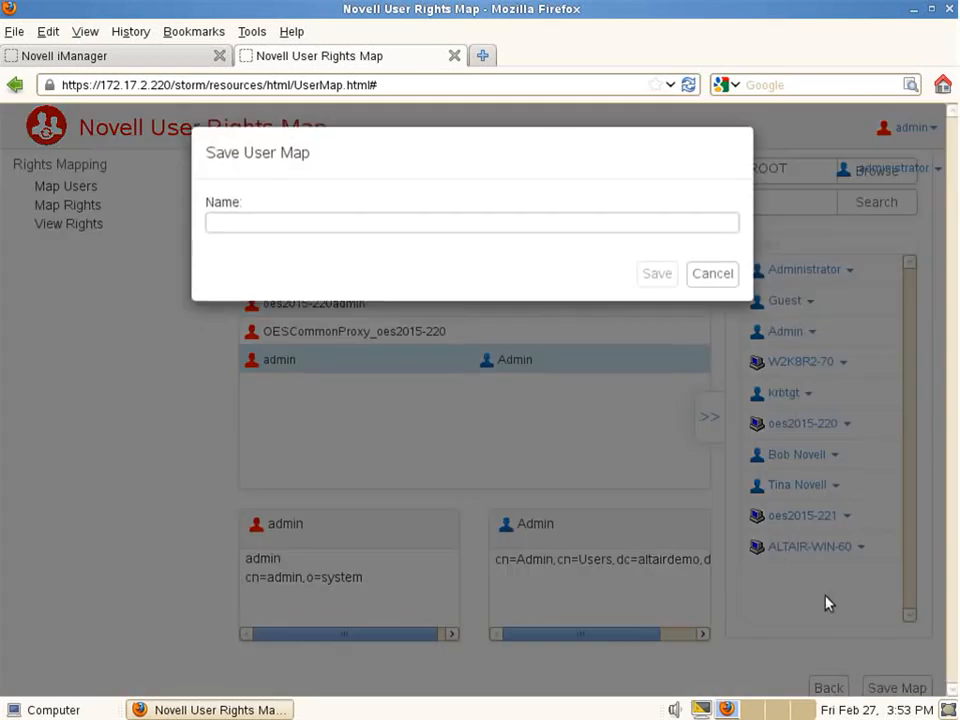
left_click(392, 227)
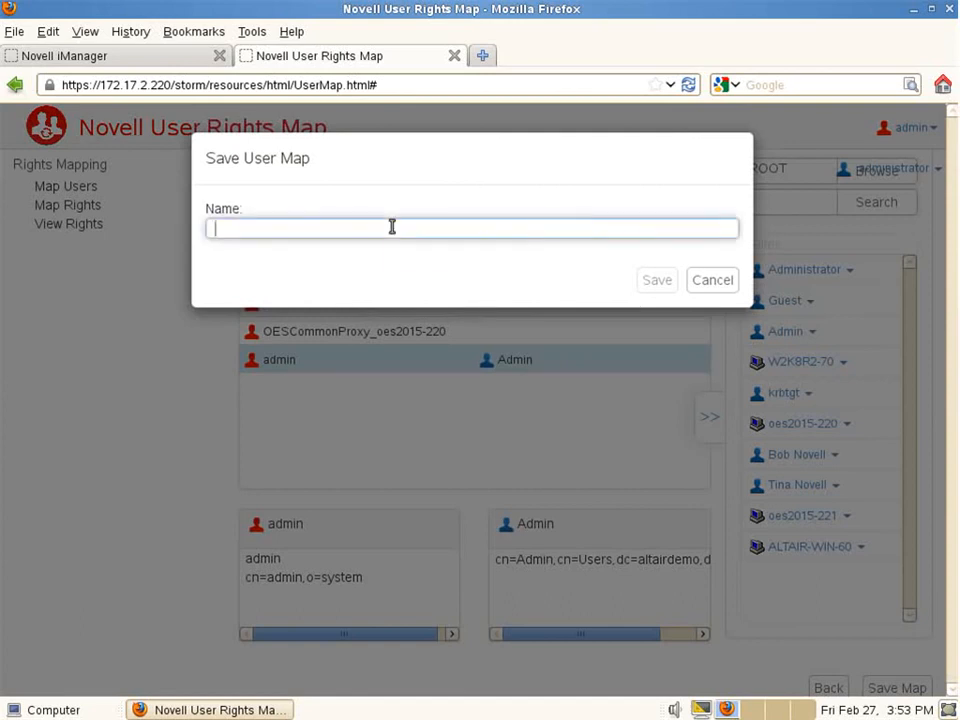
type("AltairDem")
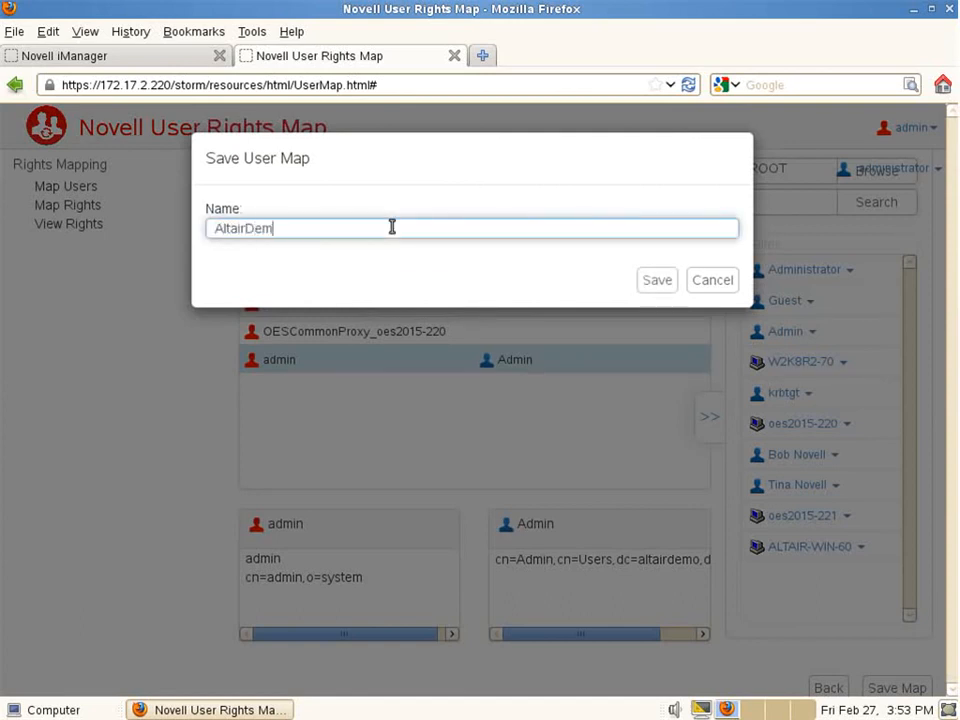
type("o")
left_click(656, 284)
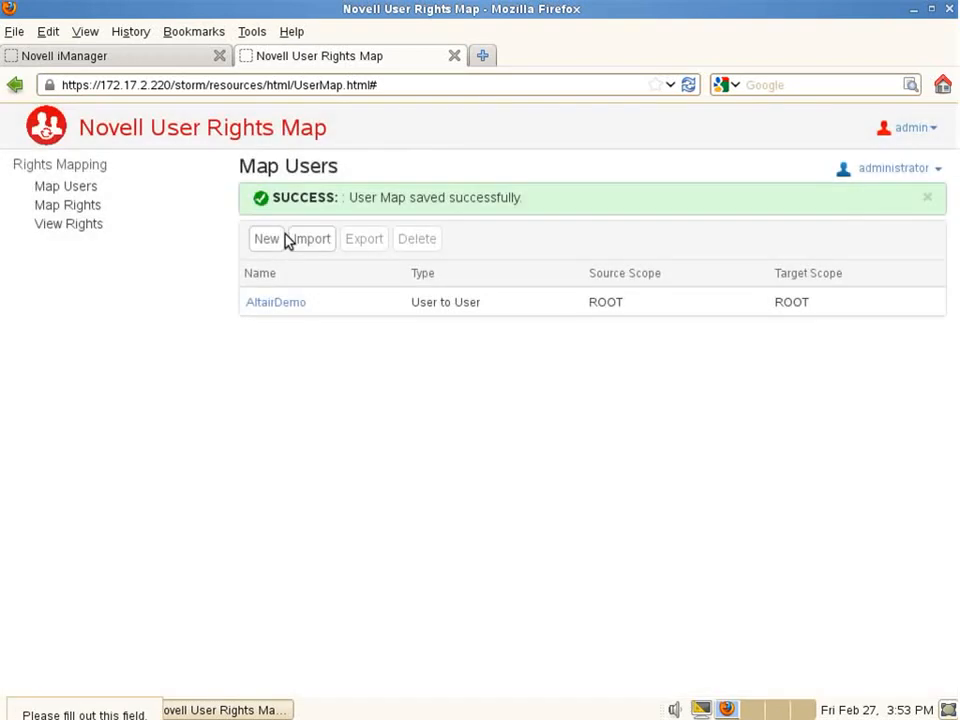
Step: Set up a new map-rights job using volume DATA32 and the AltairDemo user map
left_click(86, 206)
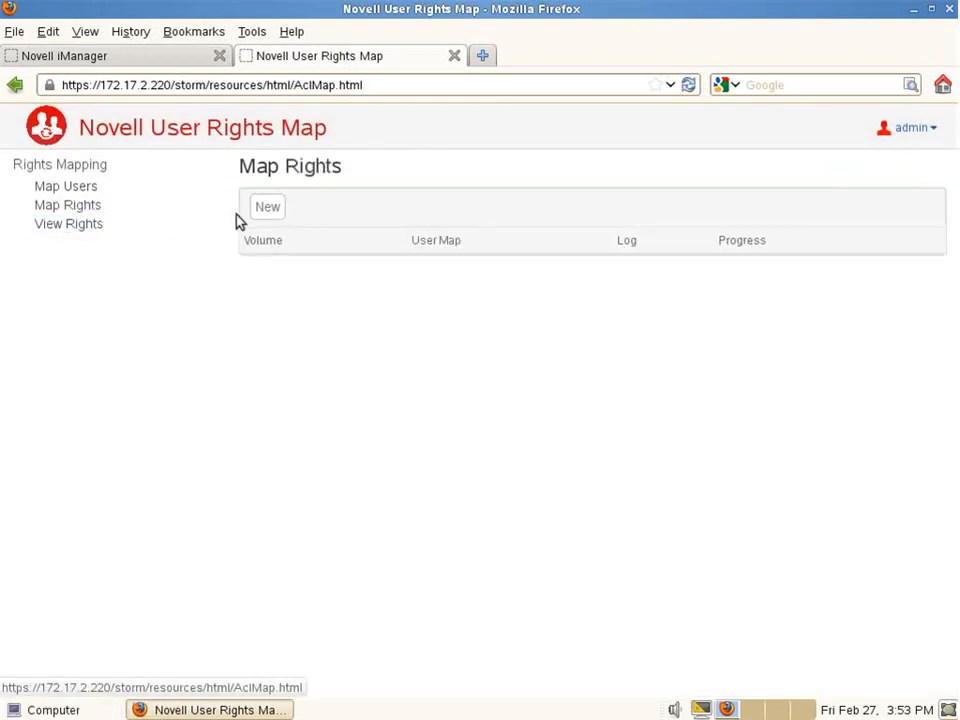
left_click(262, 215)
left_click(442, 279)
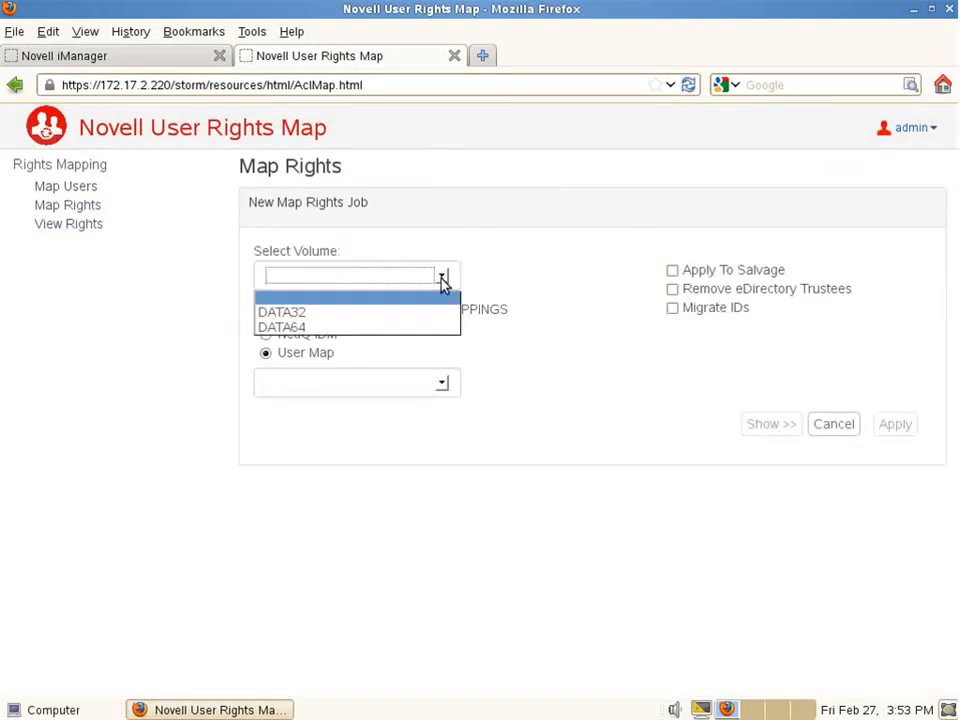
left_click(322, 312)
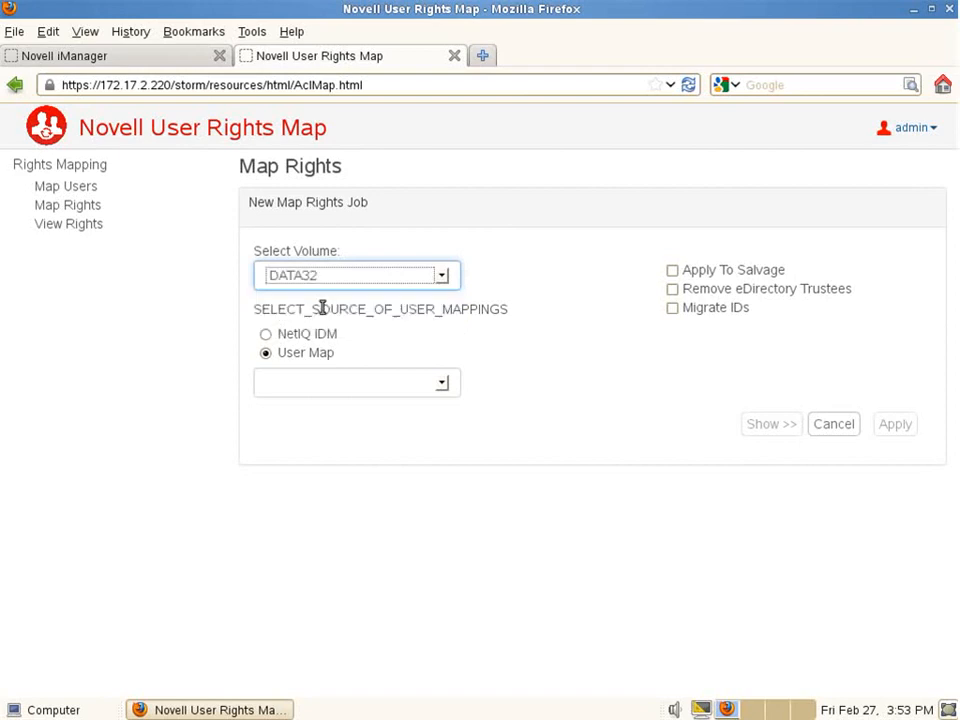
left_click(442, 384)
left_click(382, 416)
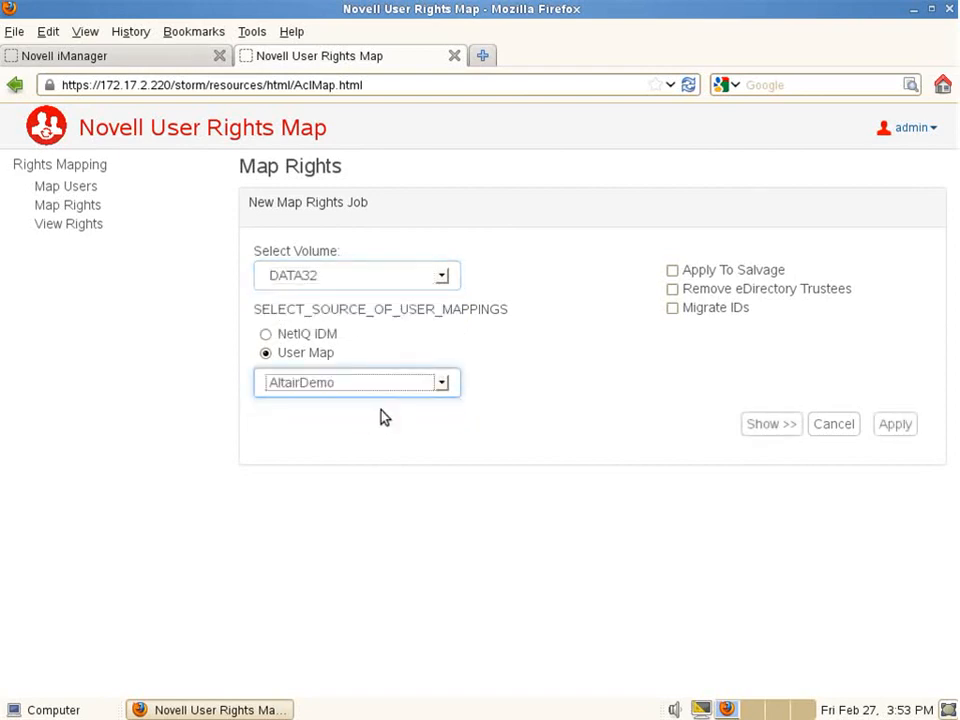
Step: Enable Apply To Salvage and Migrate IDs, preview the trustee rights, and run the job
left_click(672, 271)
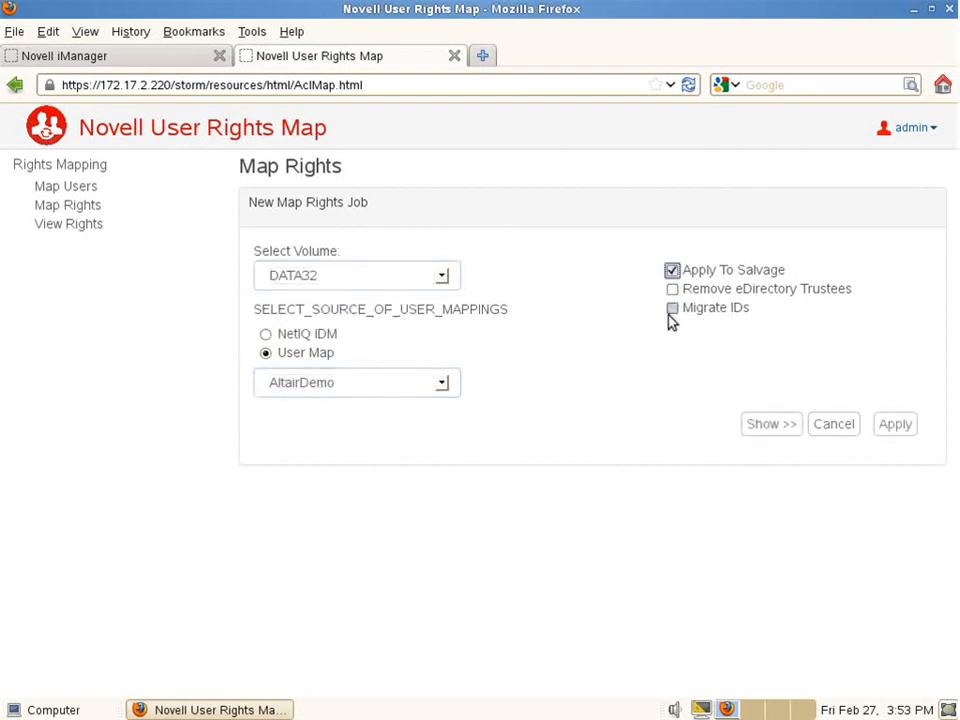
left_click(673, 309)
left_click(773, 424)
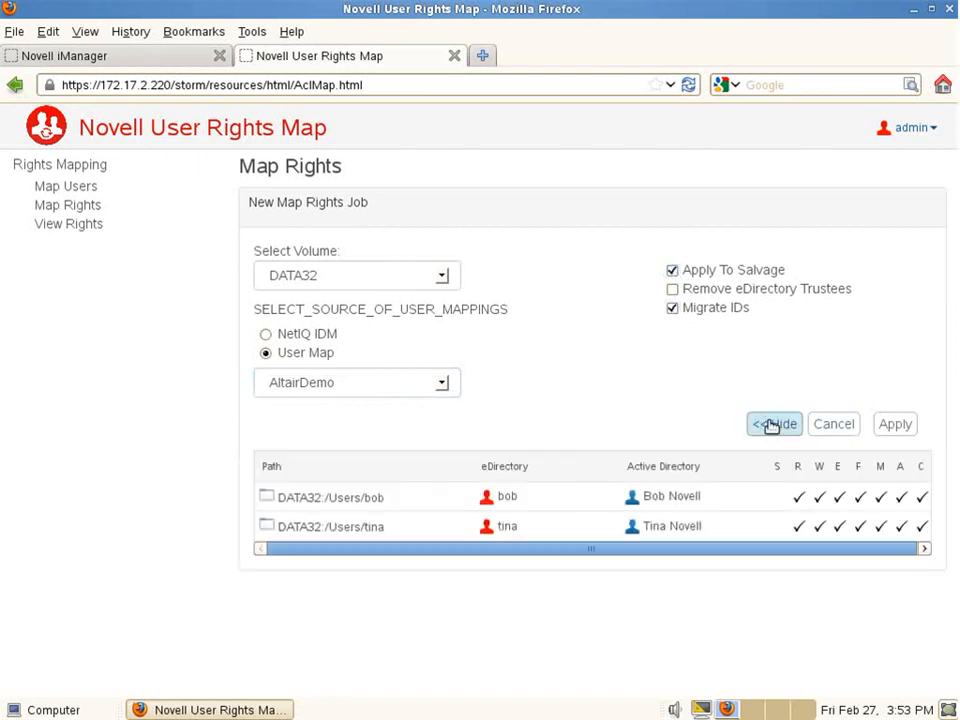
left_click(897, 425)
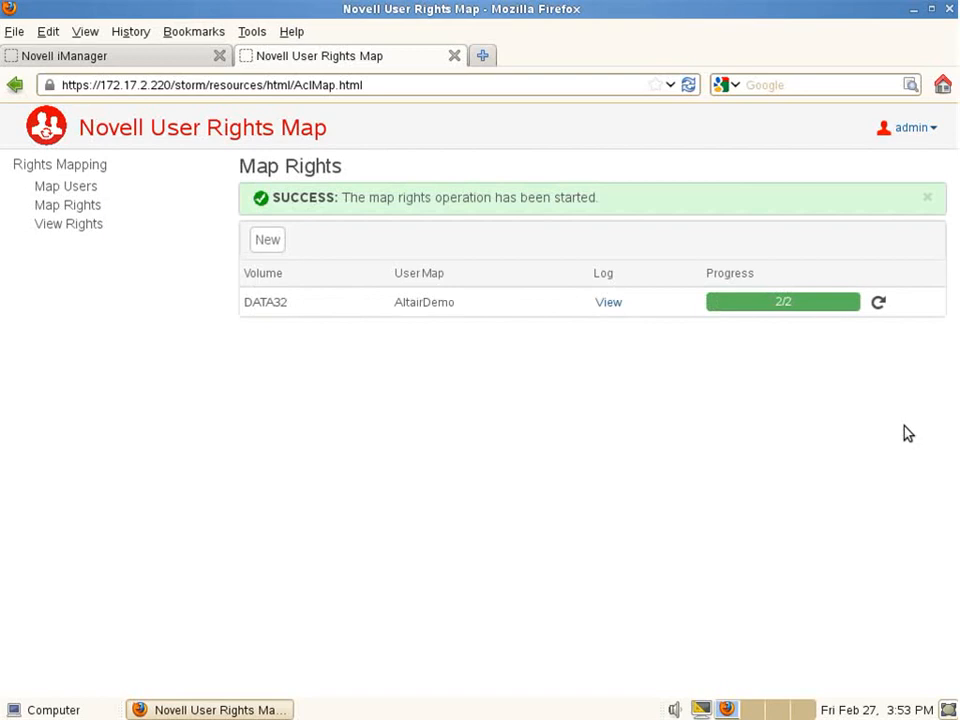
left_click(270, 241)
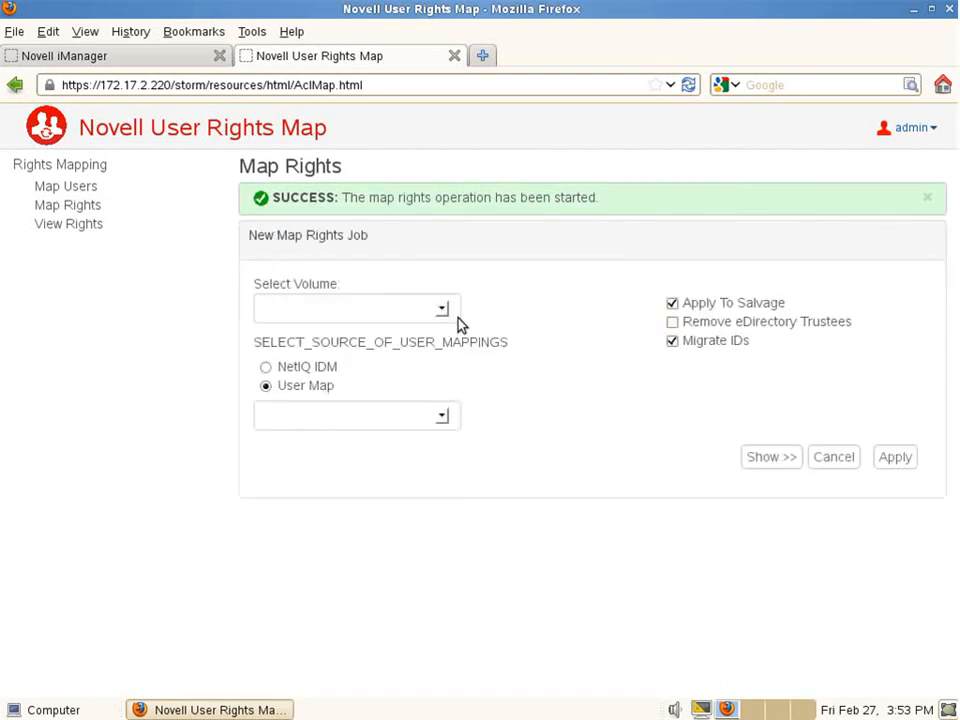
Step: Preview, then apply, a rights-mapping job for volume DATA64 using the AltairDemo user map
left_click(443, 310)
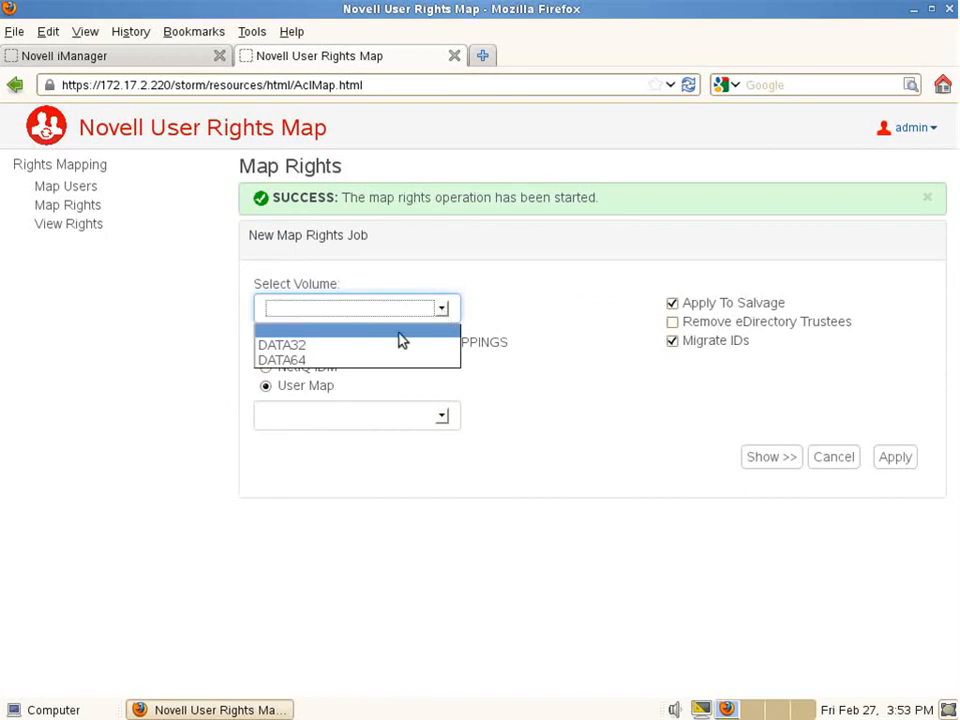
left_click(350, 361)
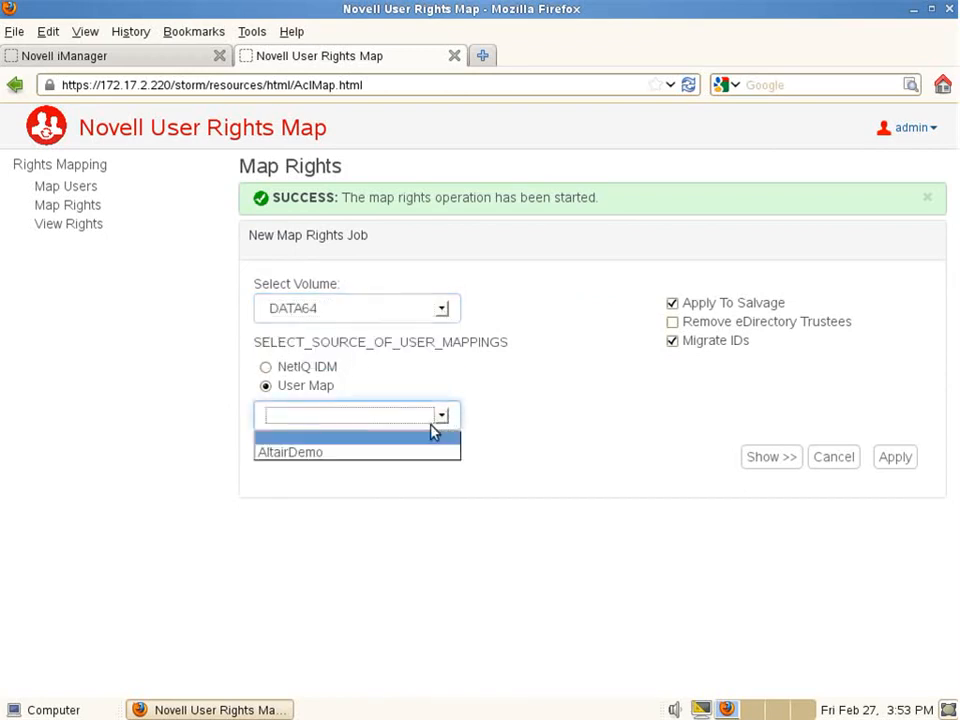
left_click(418, 451)
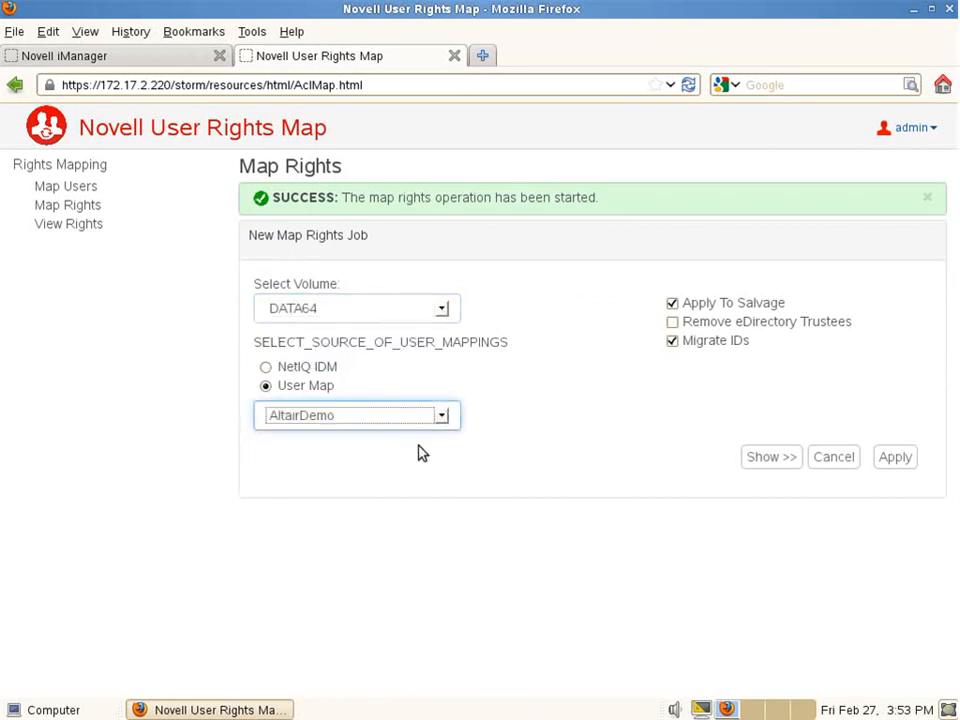
left_click(765, 458)
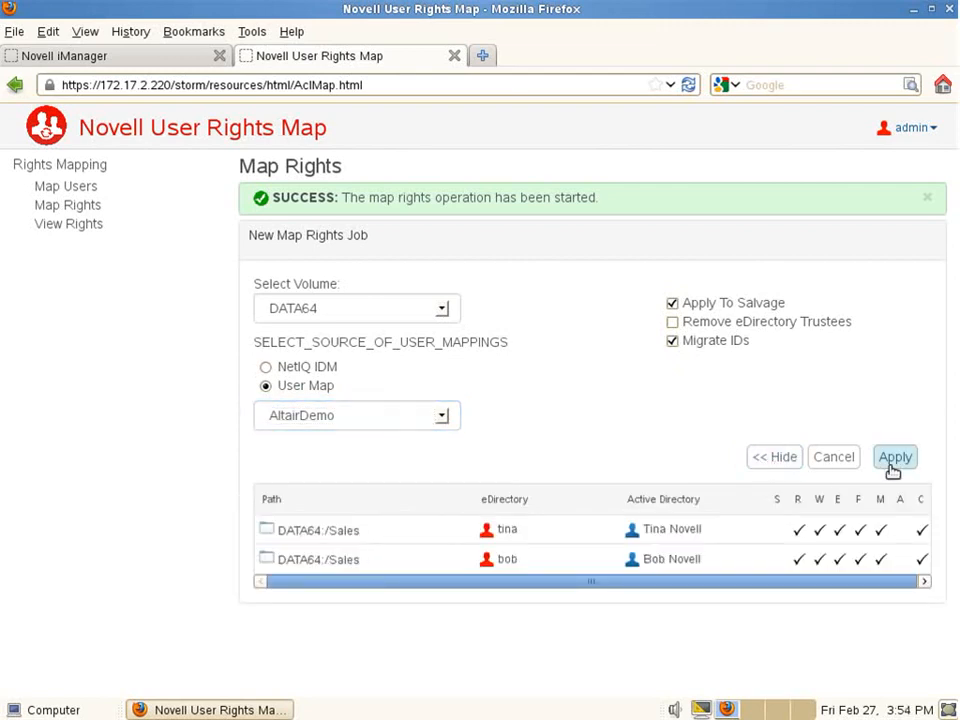
left_click(888, 462)
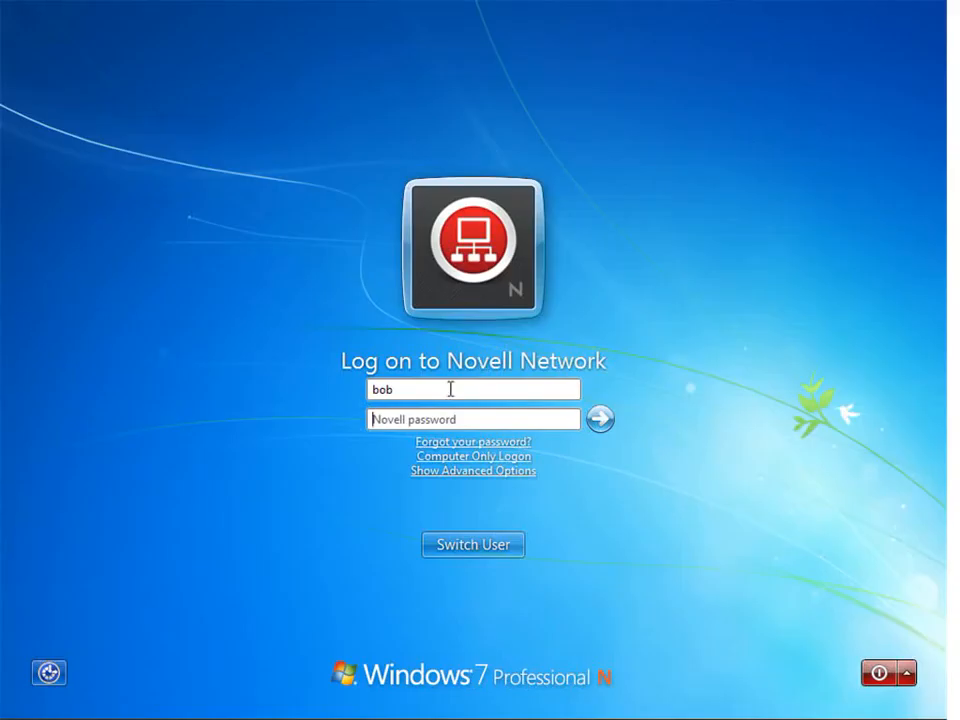
Step: Log on to the Novell network with the user's password
left_click(450, 420)
type("••••")
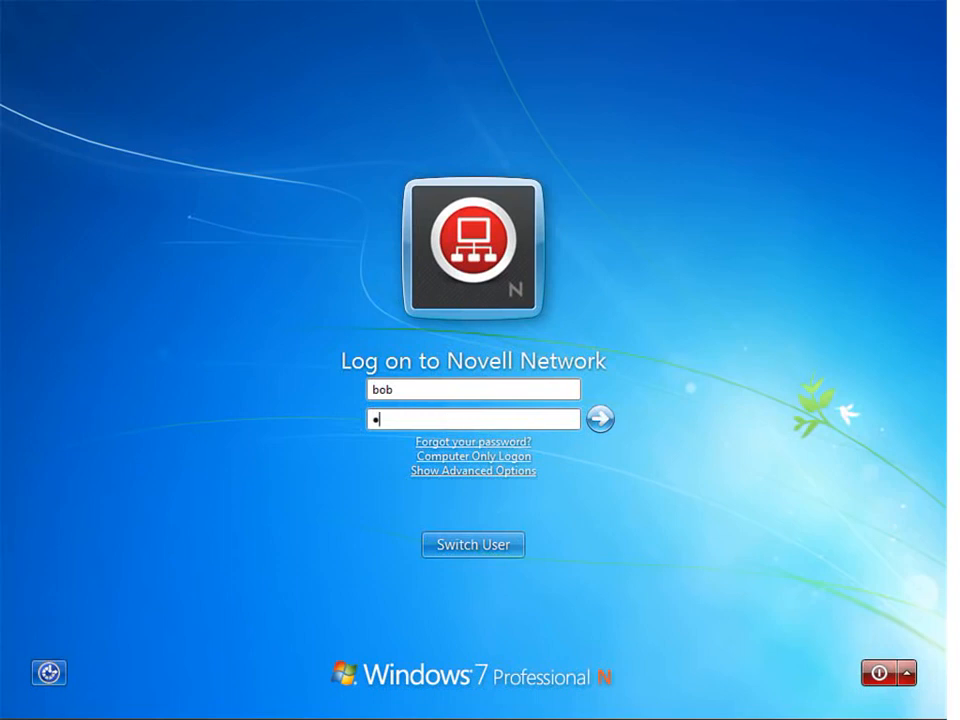
type("••")
key("Return")
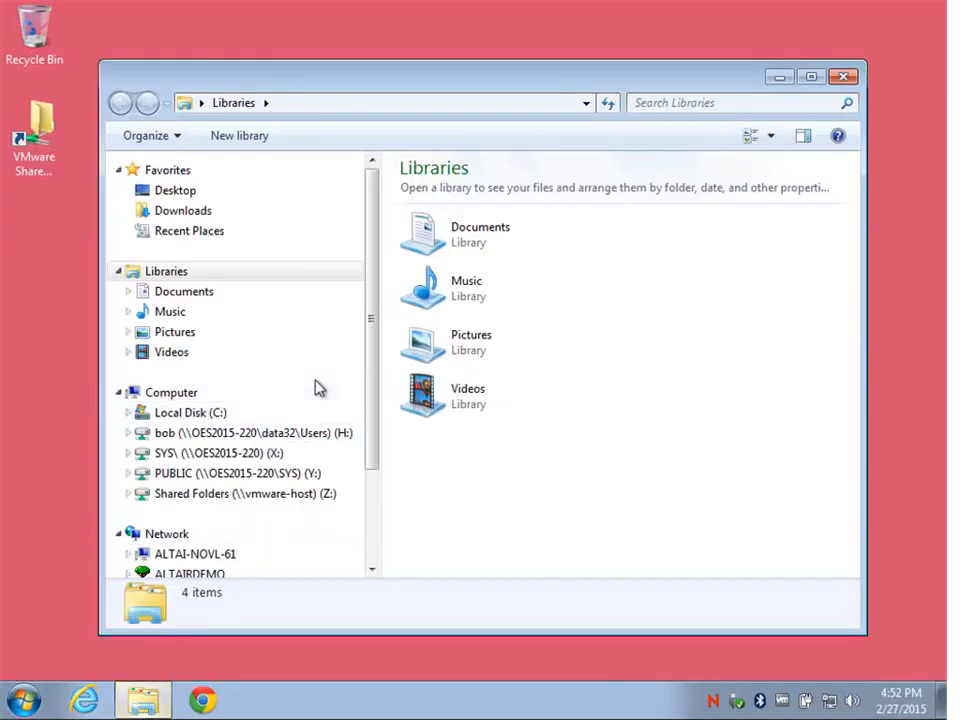
Step: Create a new text document named 'Demo Document' on the H: drive
left_click(268, 442)
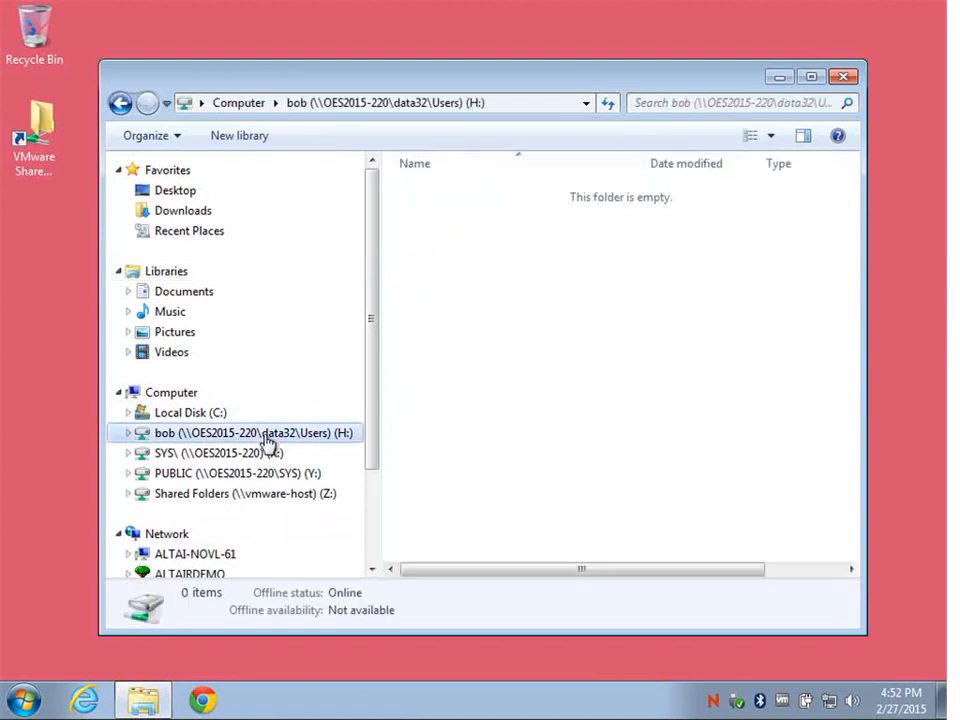
right_click(484, 242)
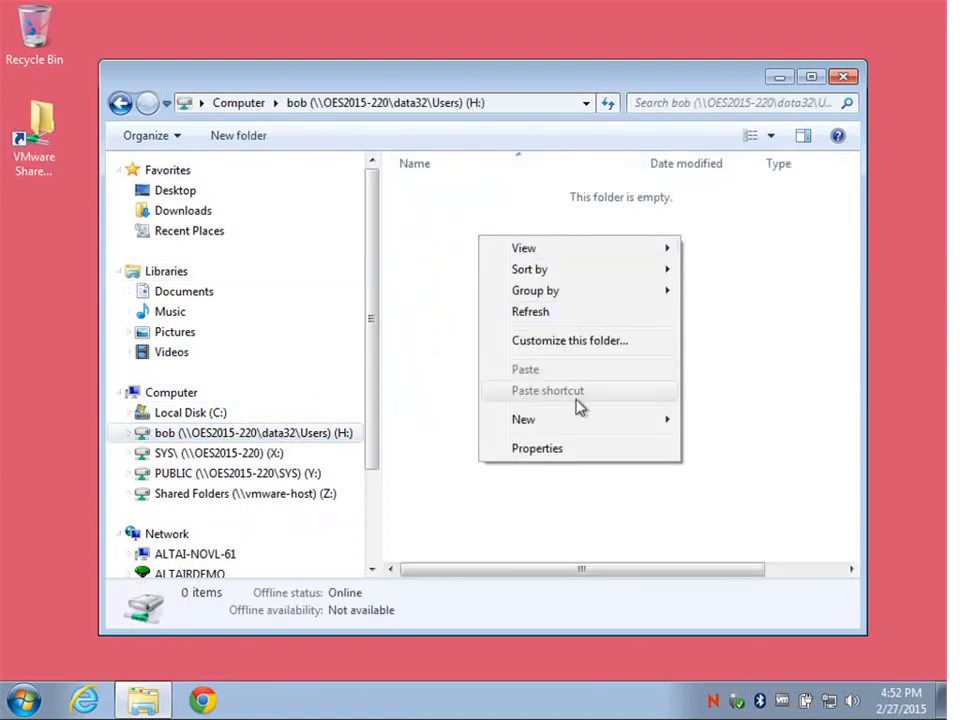
mouse_move(583, 424)
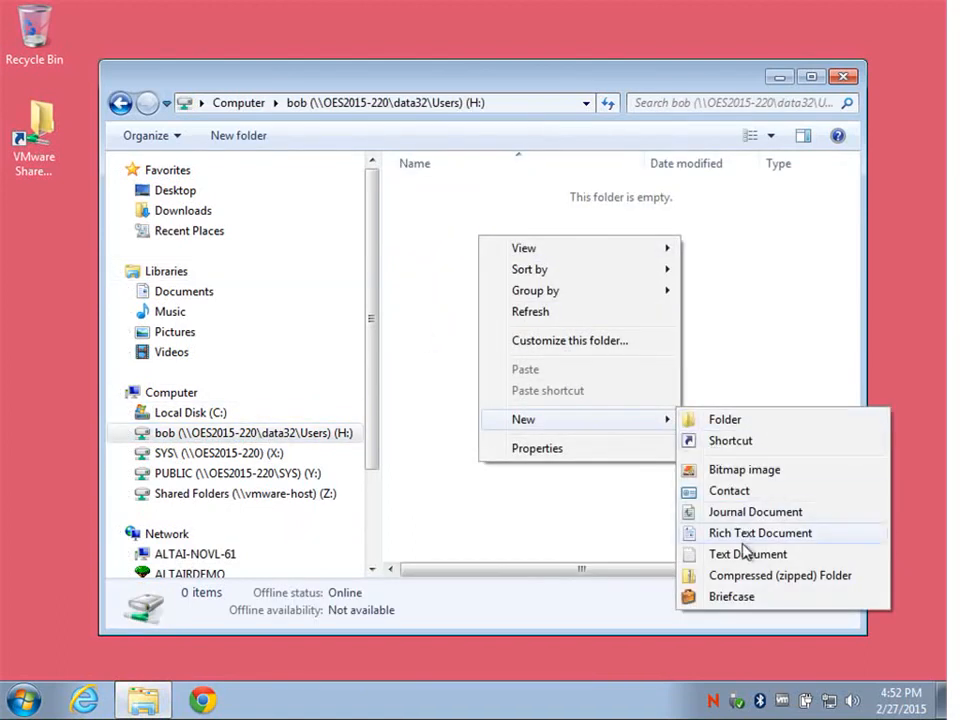
left_click(745, 554)
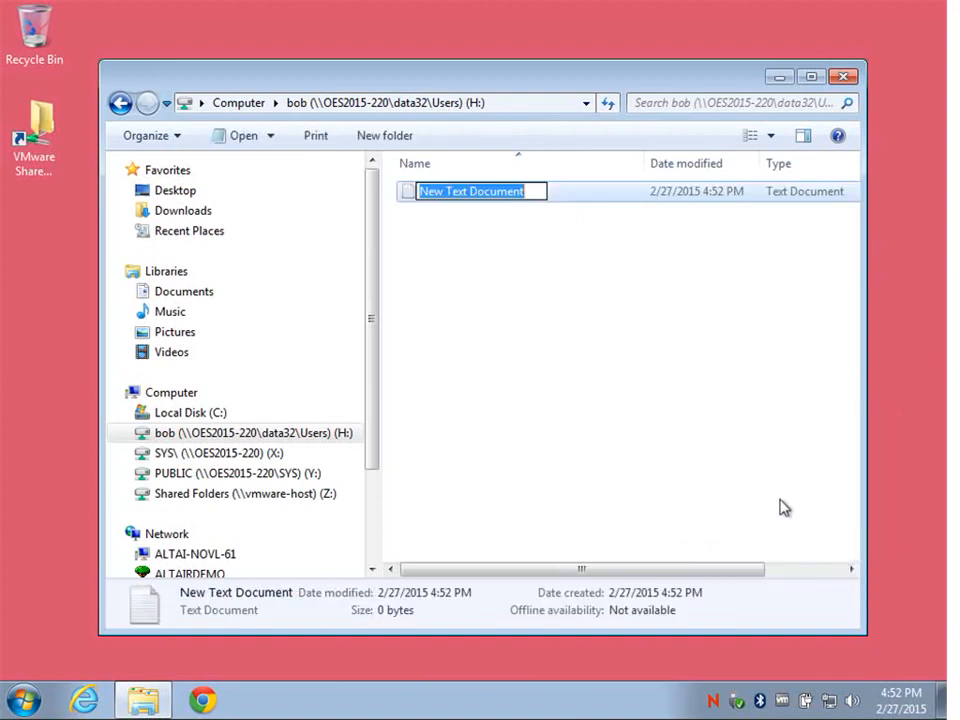
type("Demo D")
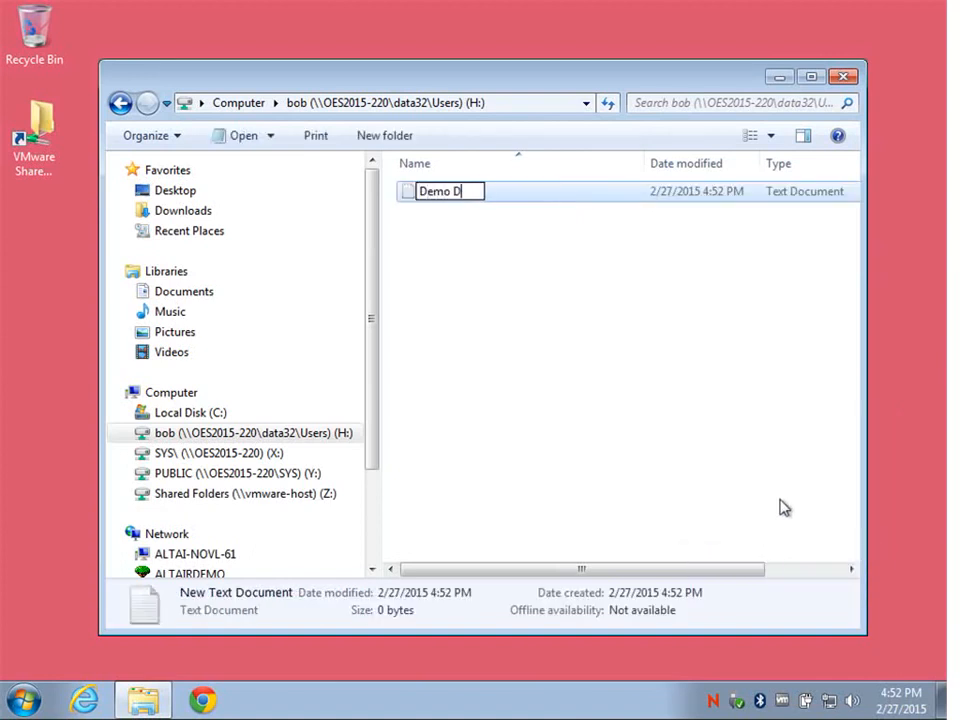
type("ocument")
key("Return")
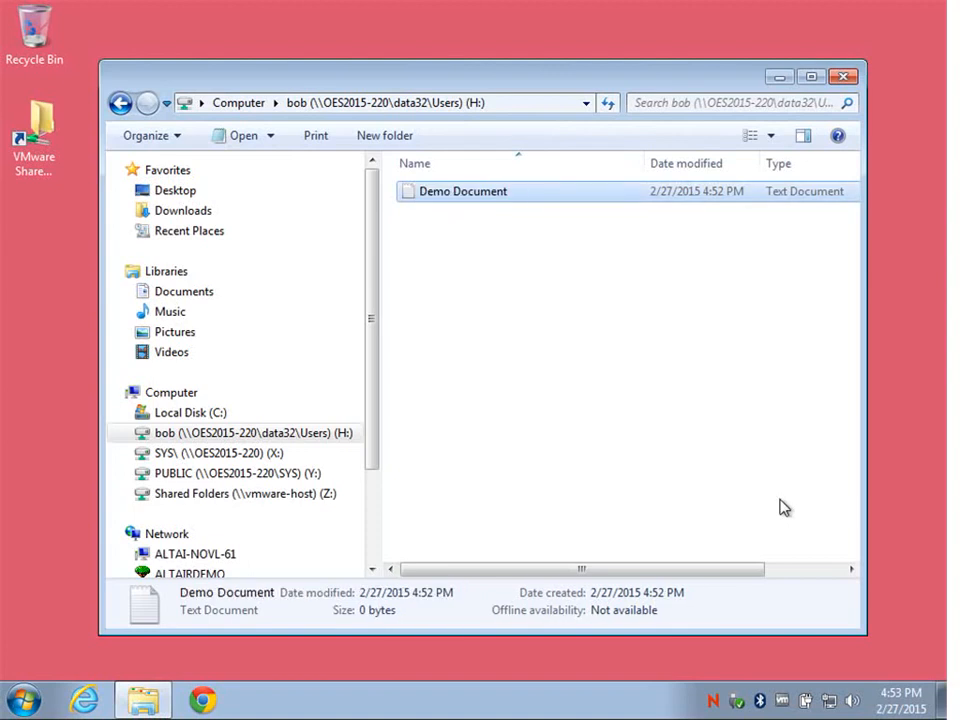
Step: Type 'Update from a Novell enabled client' into Demo Document and save it when closing
double_click(484, 196)
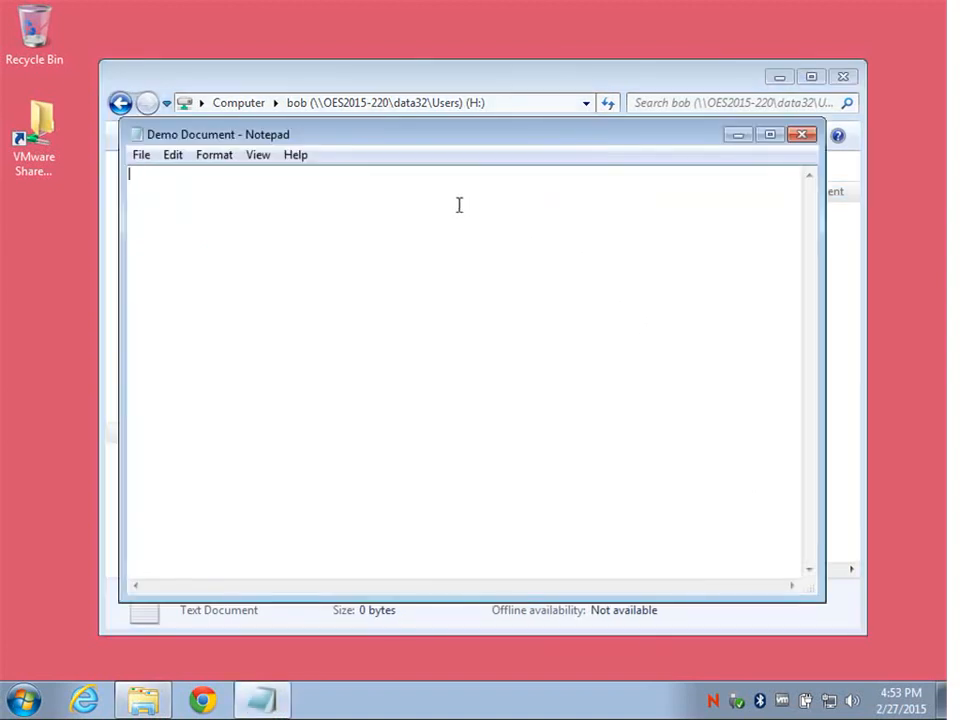
type("Update fro")
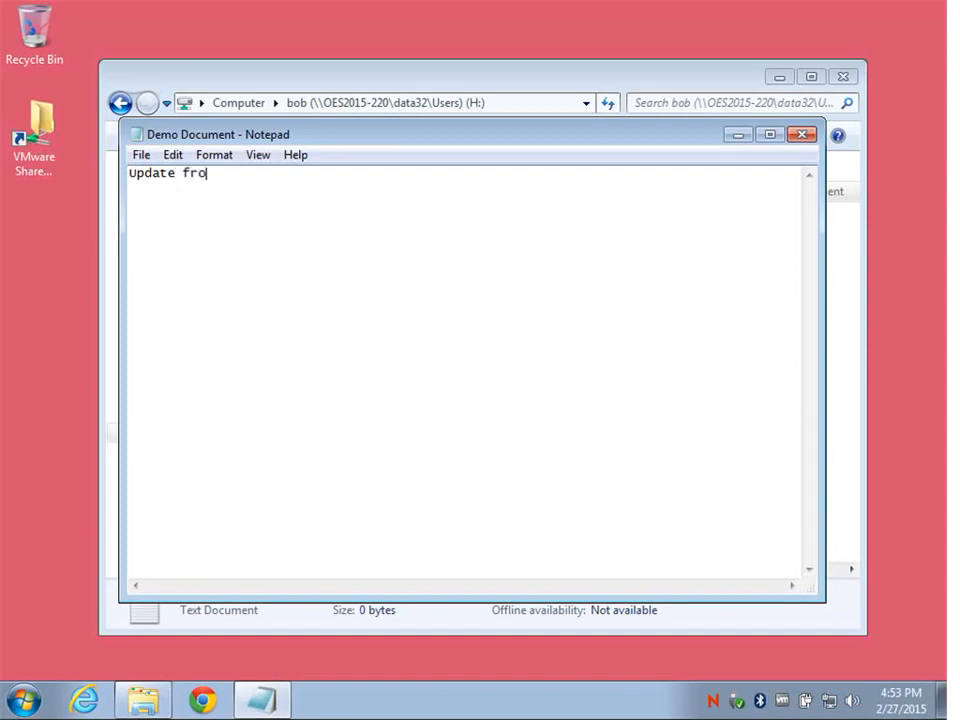
type("m a Novell ena")
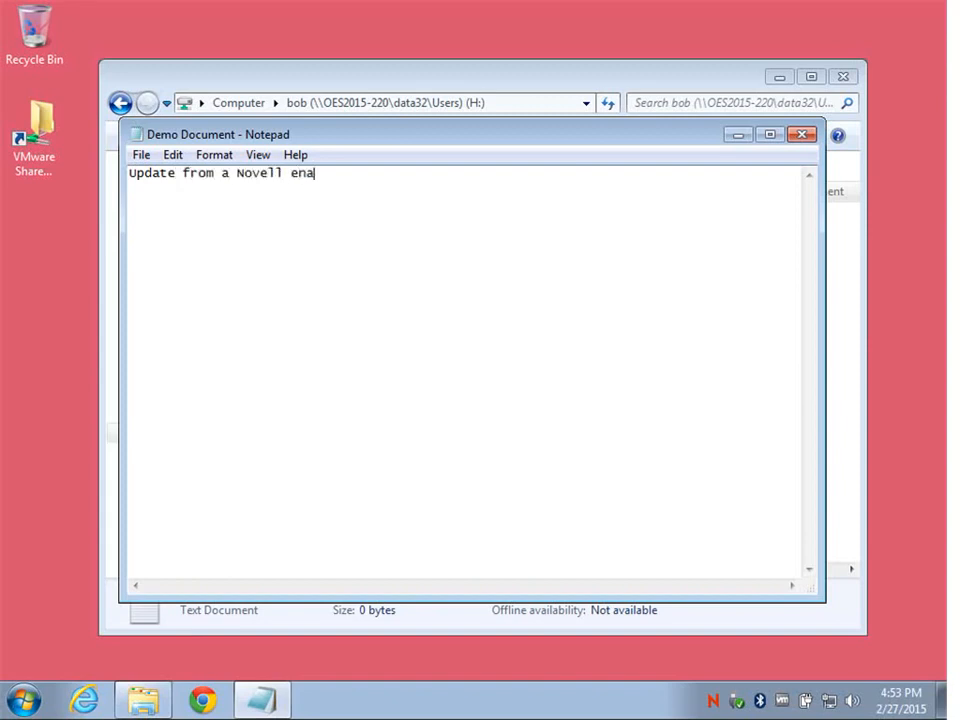
type("bled client")
left_click(803, 134)
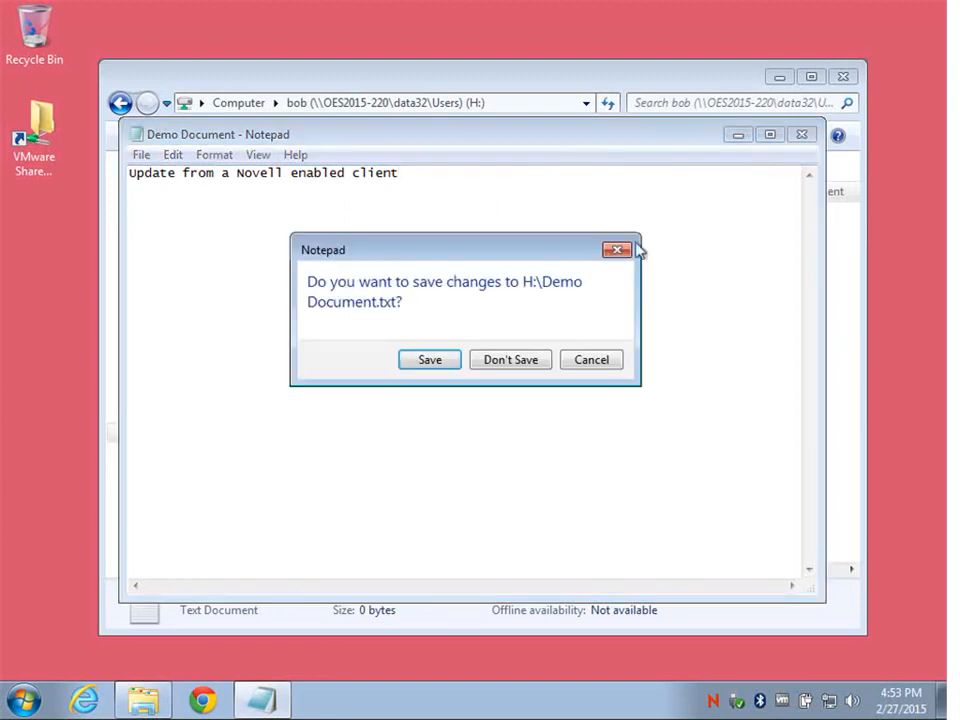
left_click(429, 358)
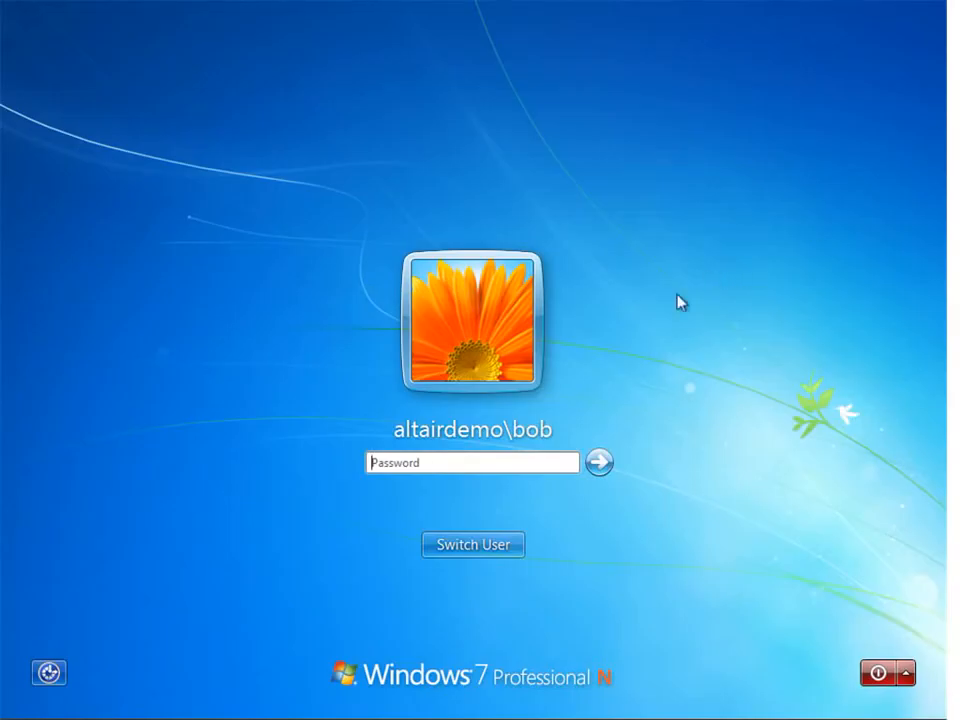
Step: Log on to Windows with the user's password and browse to the H: network drive
left_click(471, 457)
type("••••••")
key("Return")
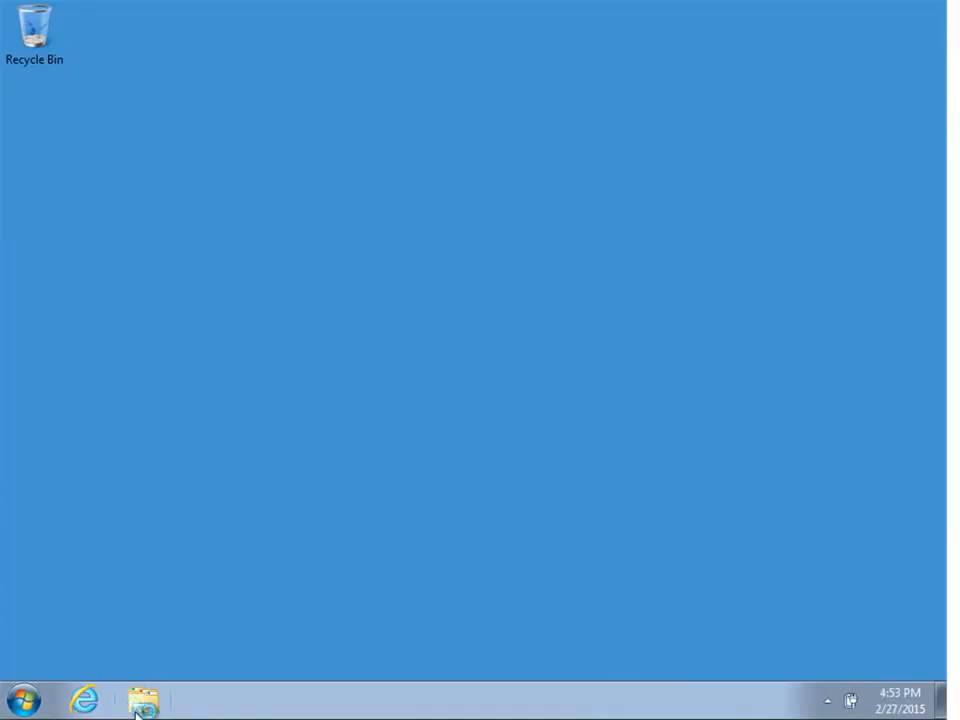
left_click(142, 701)
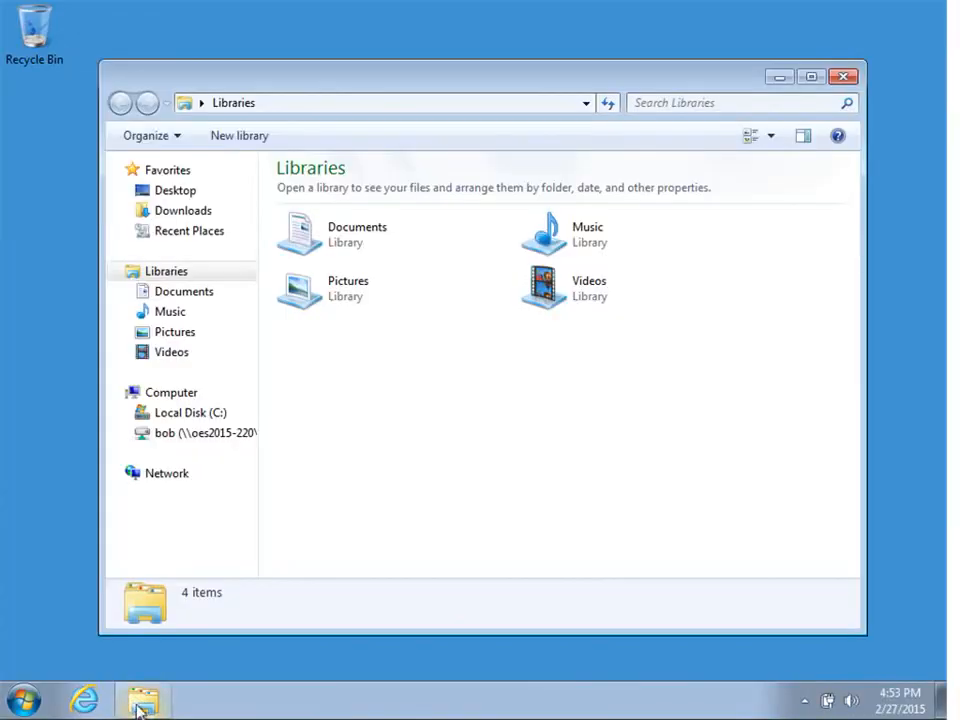
left_click(222, 438)
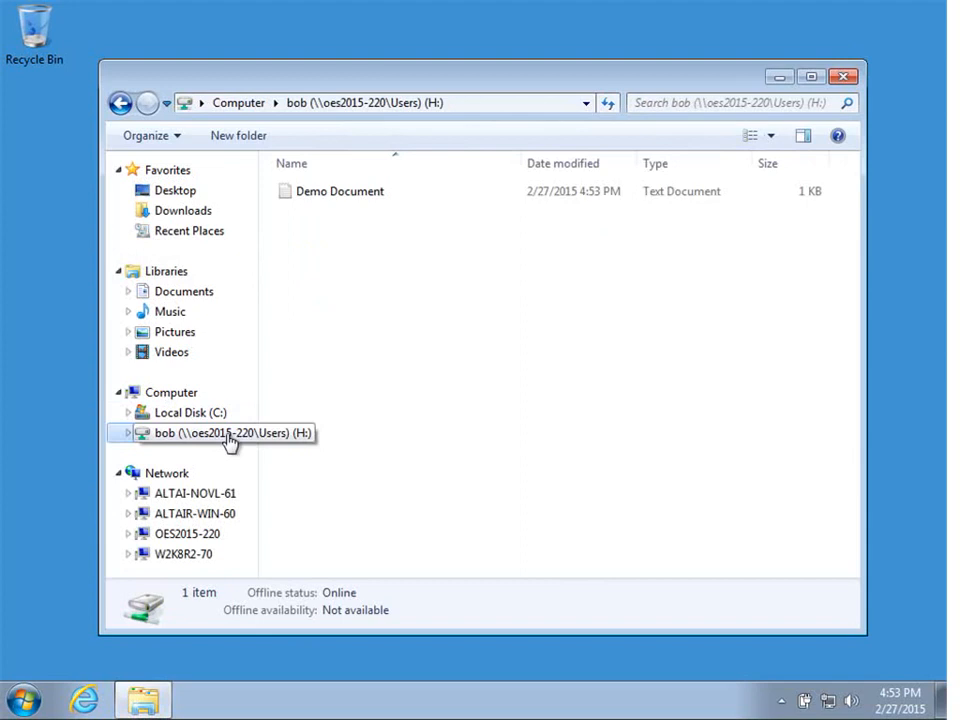
Step: Append the line 'Update from a Microsoft client' to Demo Document and save it
double_click(369, 204)
left_click(372, 122)
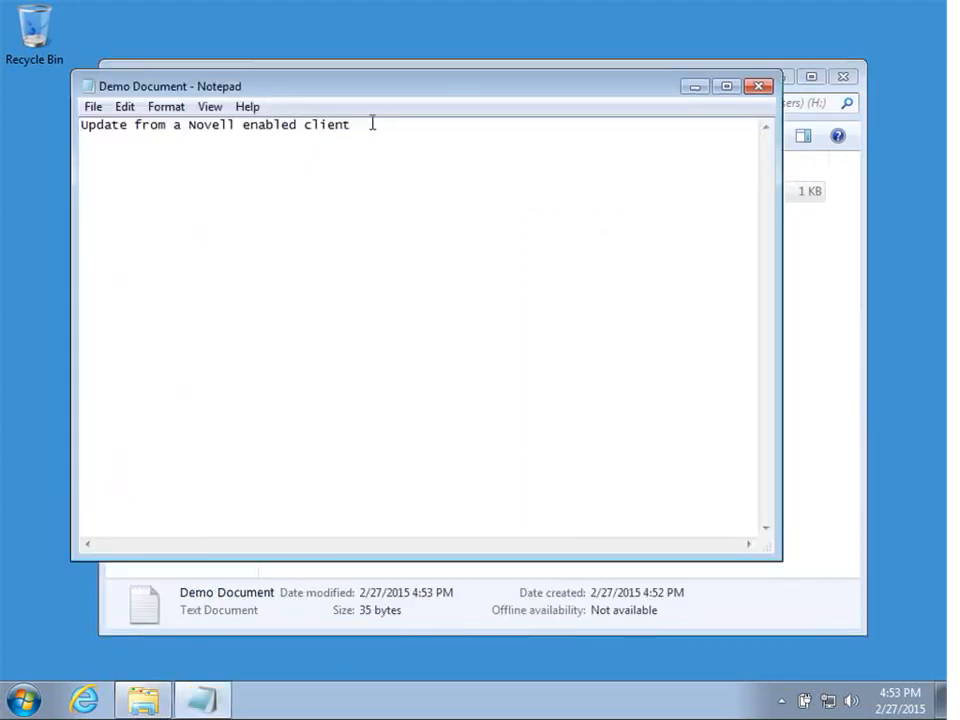
key("Return")
type("Update from a M")
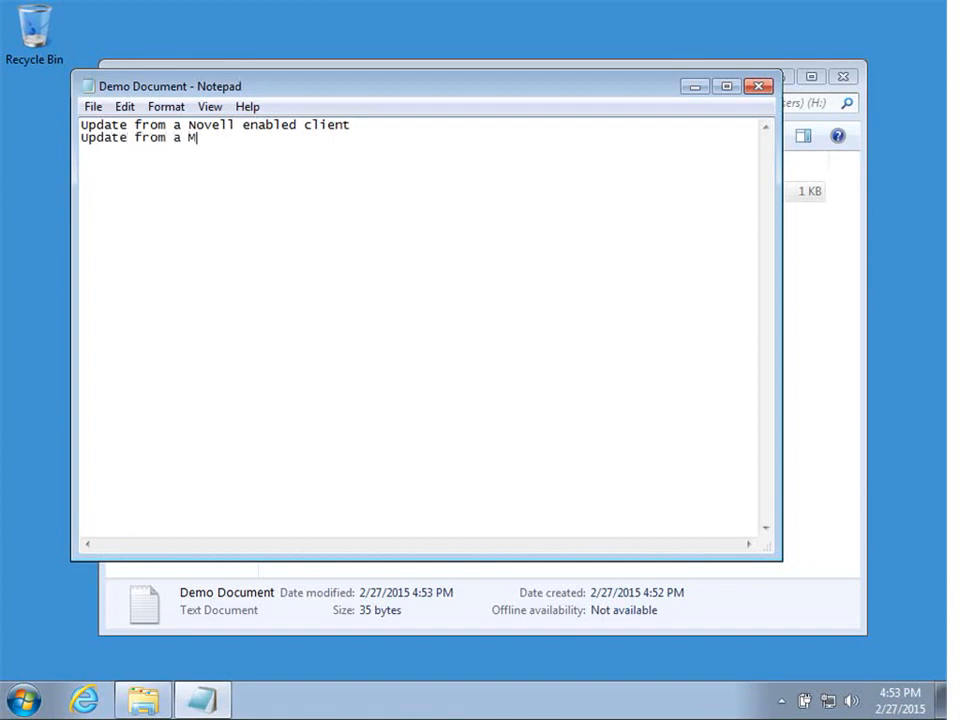
type("icrosoft client")
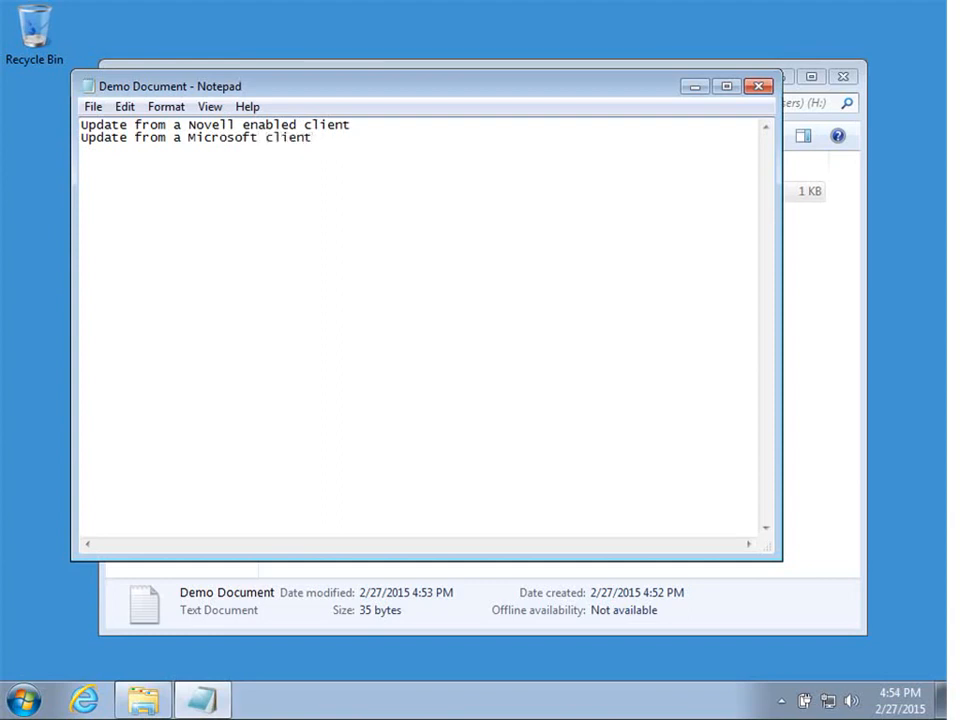
left_click(762, 88)
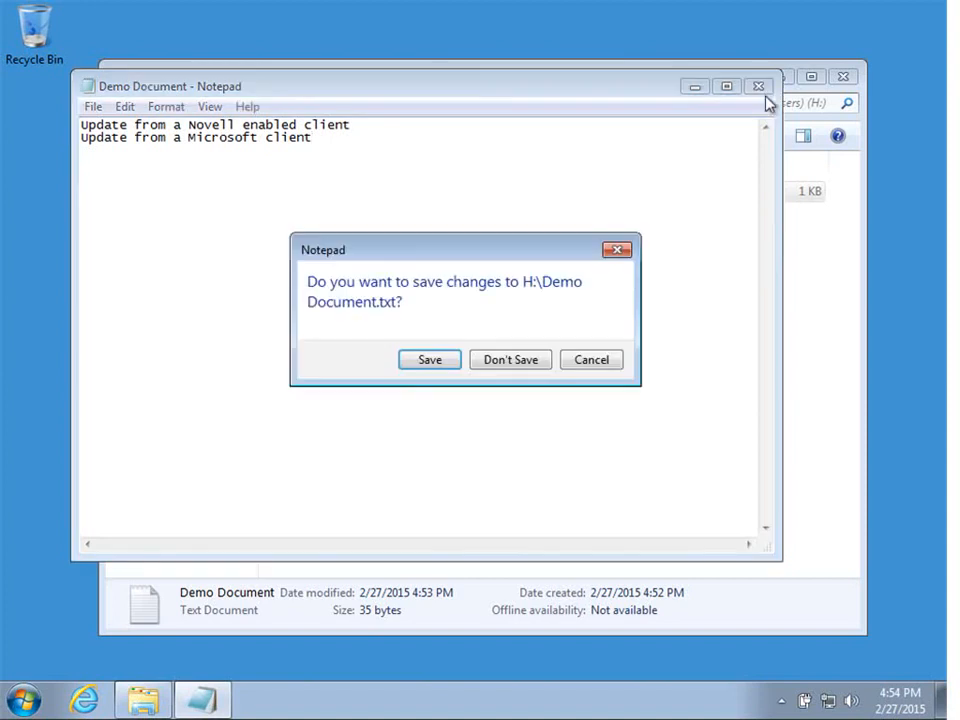
left_click(430, 360)
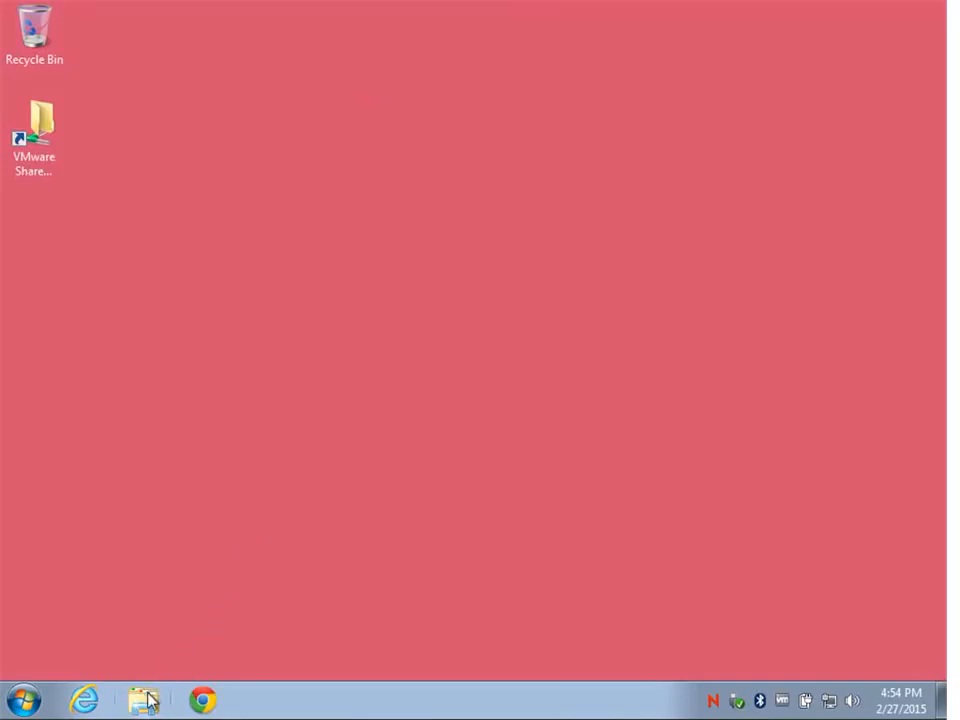
Step: Open Demo Document from the H: drive to check both update lines
left_click(147, 700)
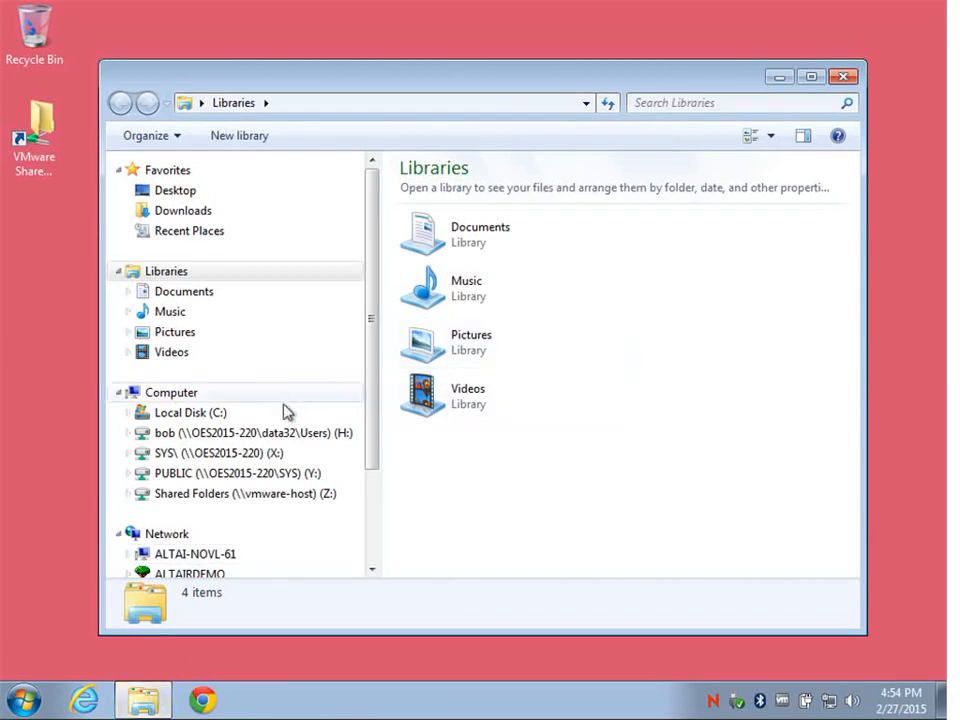
left_click(257, 437)
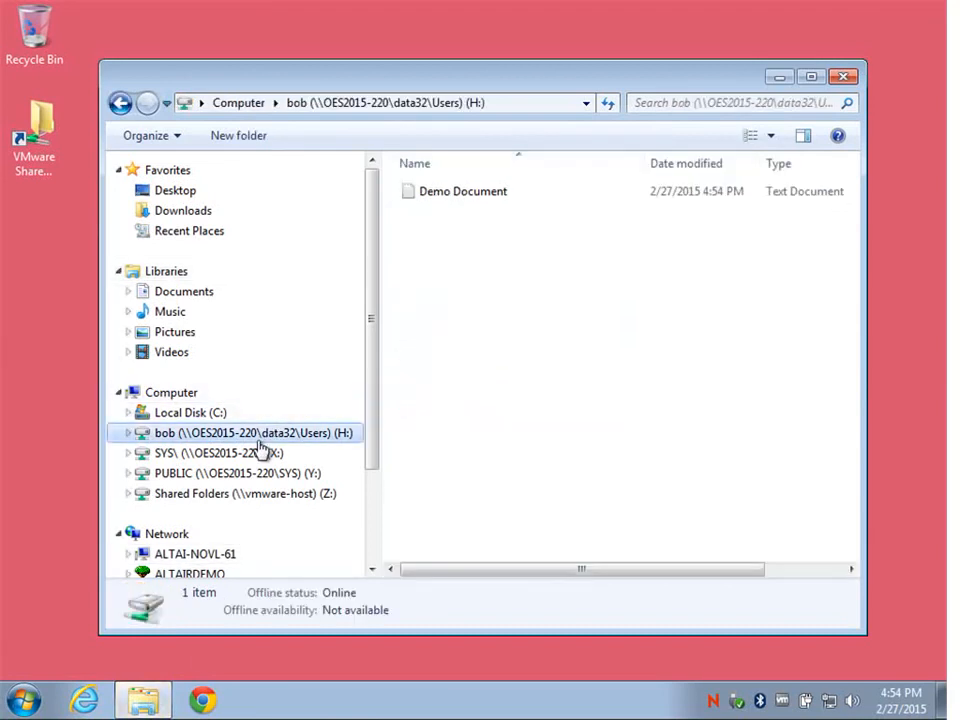
double_click(447, 205)
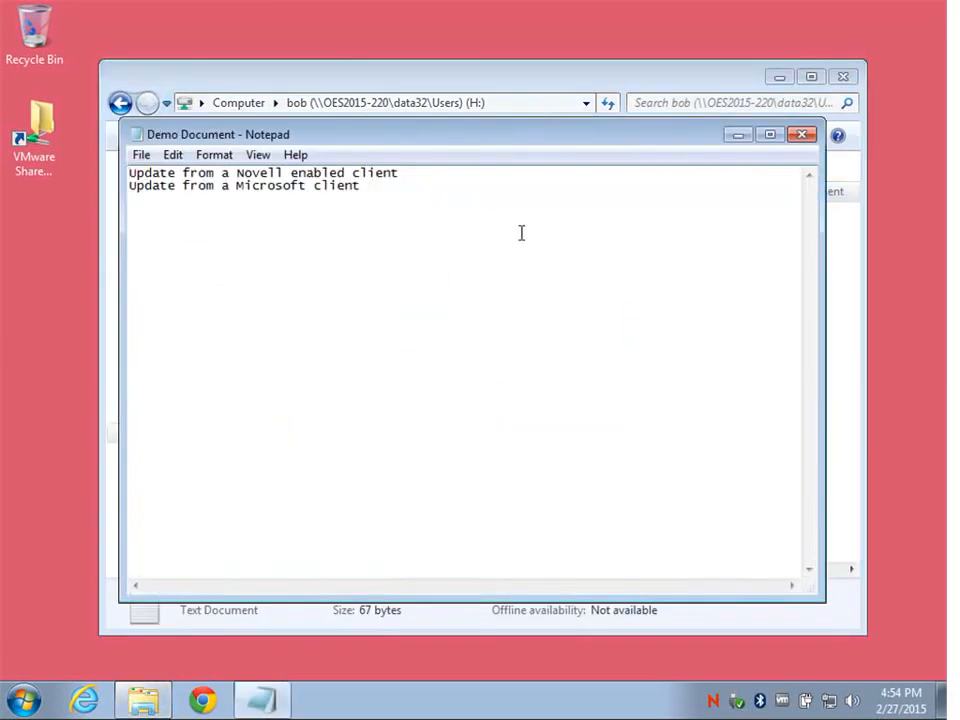